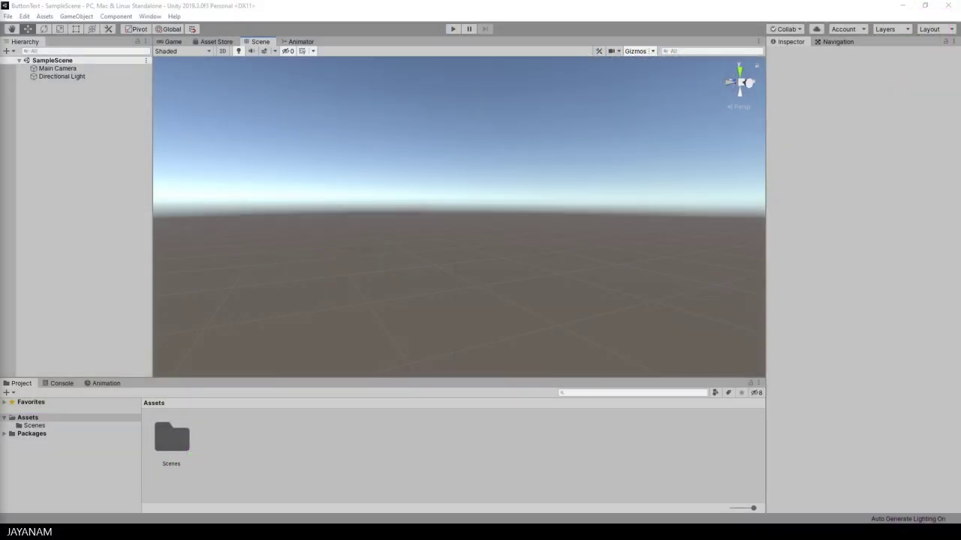
After checking the camera and light, add a UI Button from the Hierarchy menu
click(57, 68)
click(54, 78)
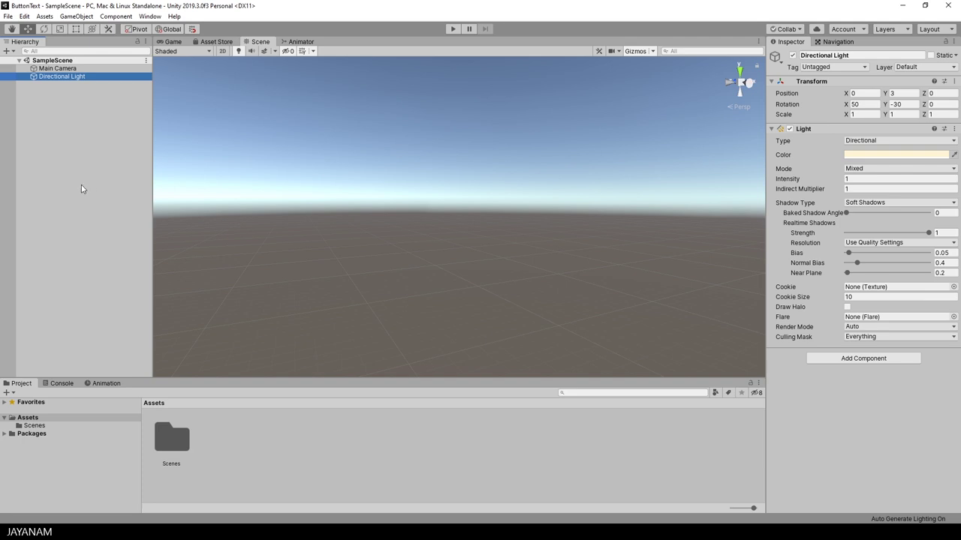
right_click(54, 133)
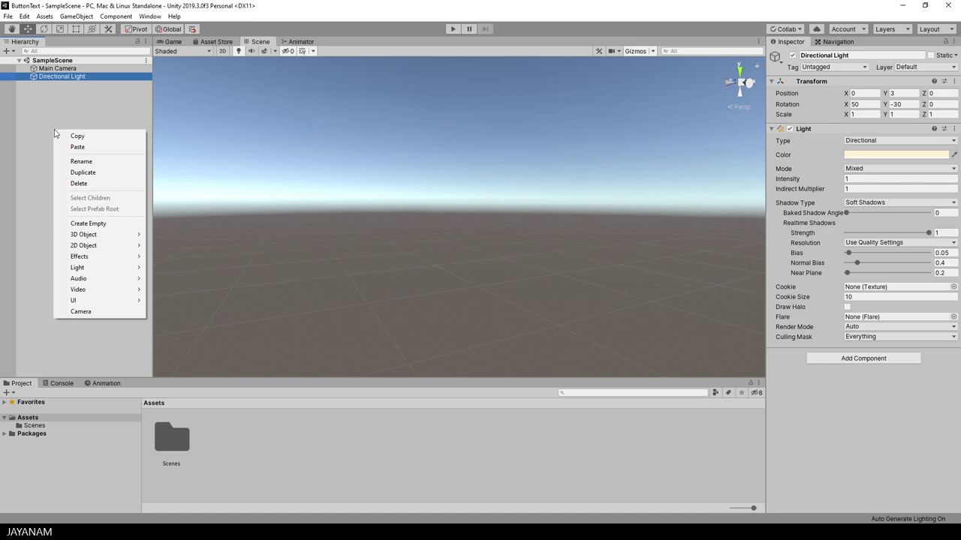
mouse_move(96, 301)
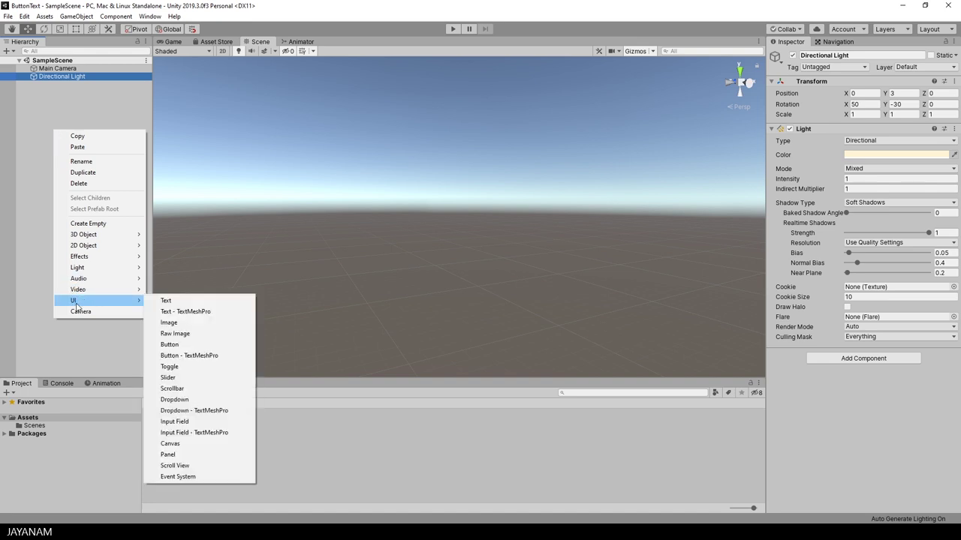
click(174, 345)
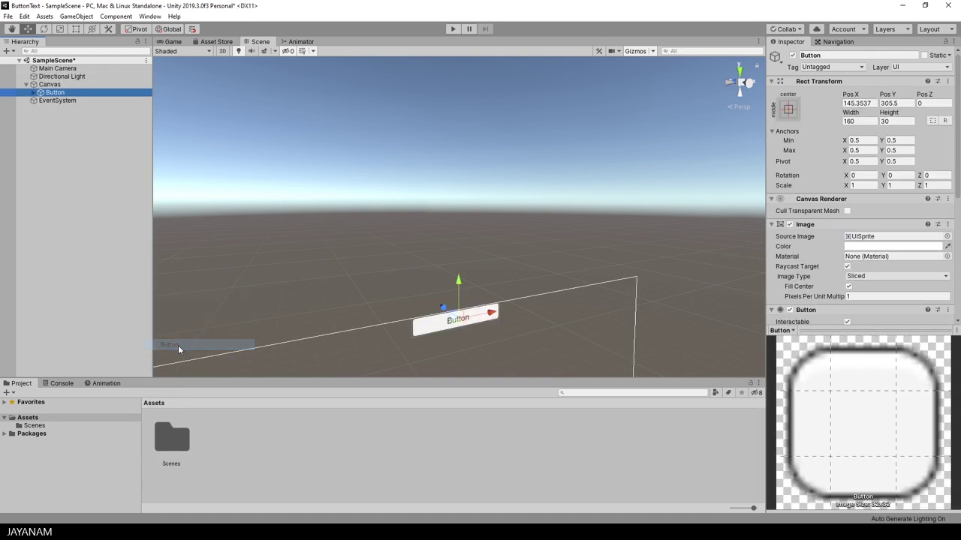
Inspect the new Canvas and EventSystem, then select and frame the Button
click(51, 85)
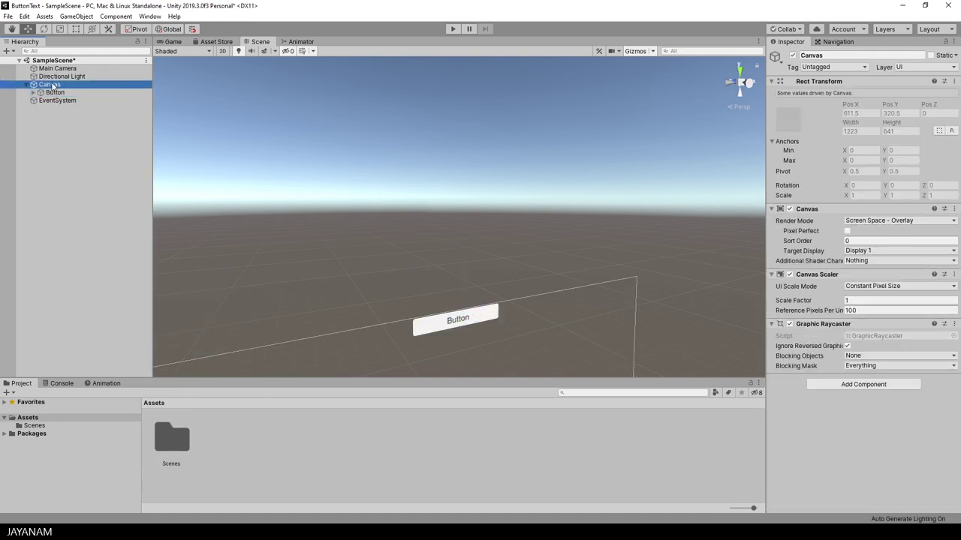
click(57, 102)
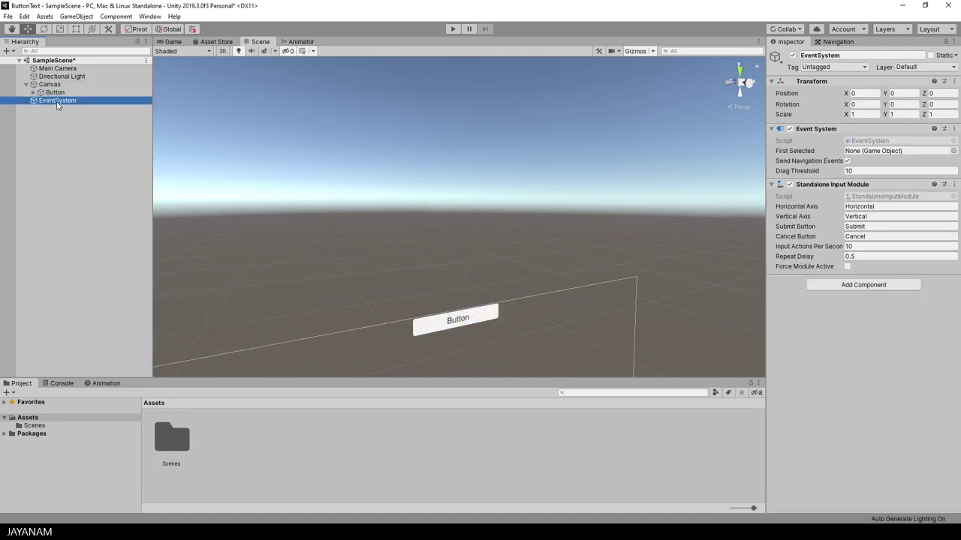
double_click(55, 92)
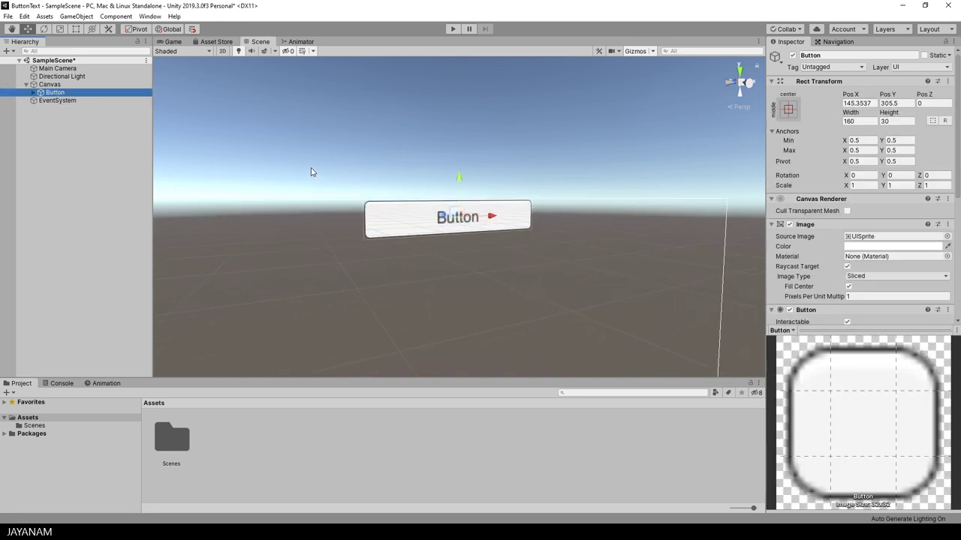
Switch the Scene view to 2D, set Button Pos X and Y to 0, and zoom out
click(222, 51)
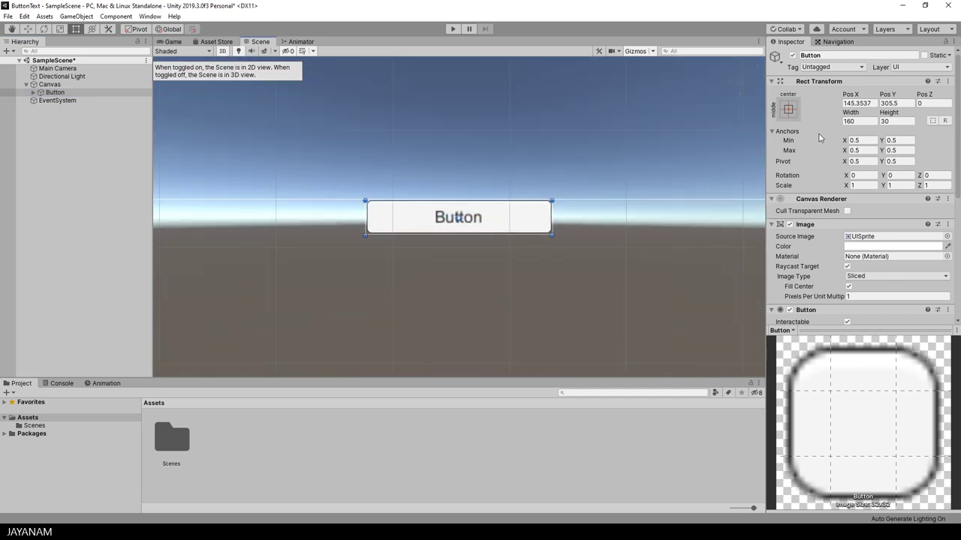
click(858, 103)
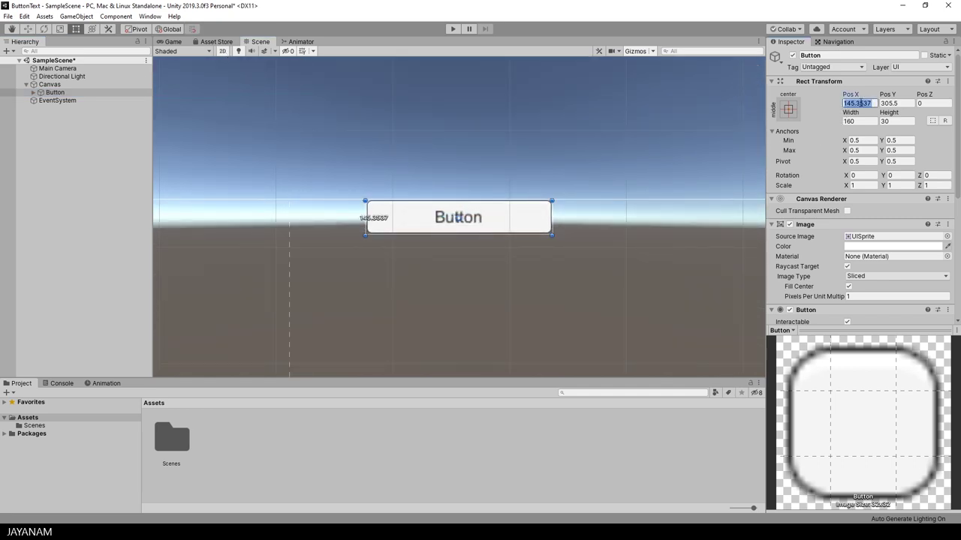
text(0)
key(Tab)
text(0)
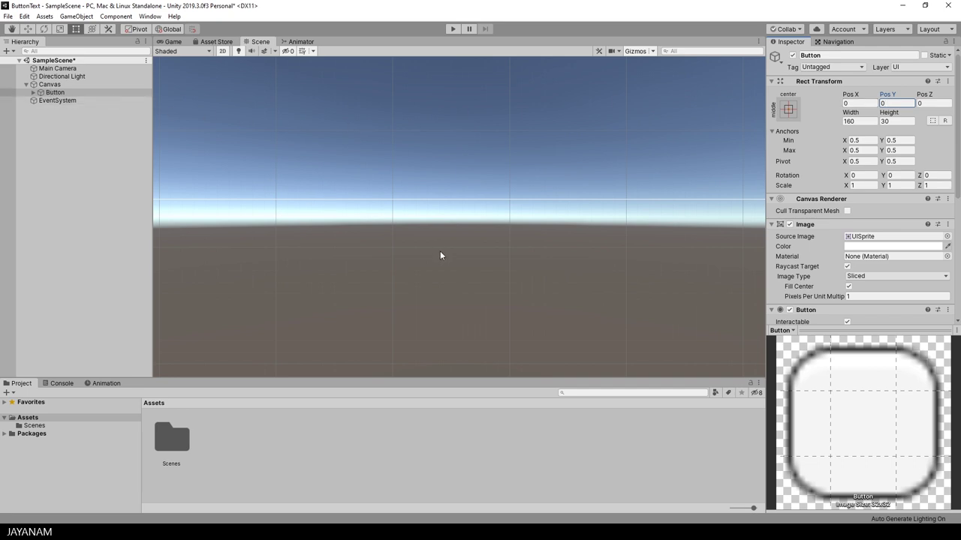
text(f)
scroll(462, 261, down, 2)
scroll(476, 278, down, 1)
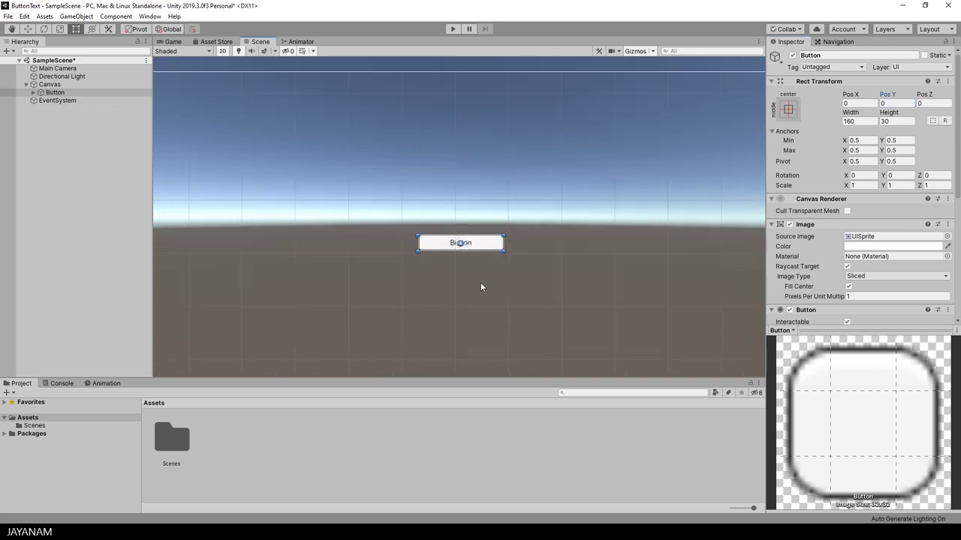
scroll(481, 287, down, 1)
scroll(491, 289, down, 1)
scroll(526, 315, down, 1)
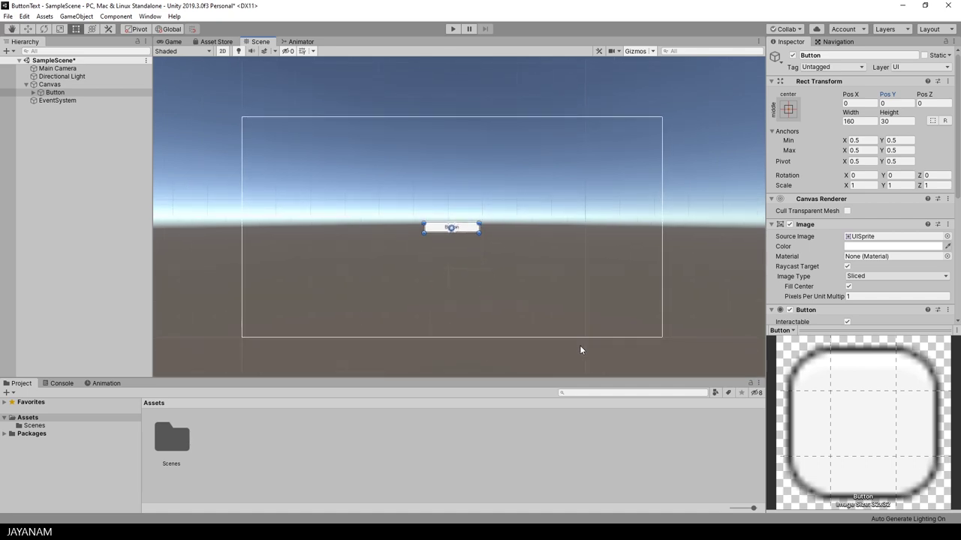
Add a UI Text object as a child of the Canvas
right_click(46, 85)
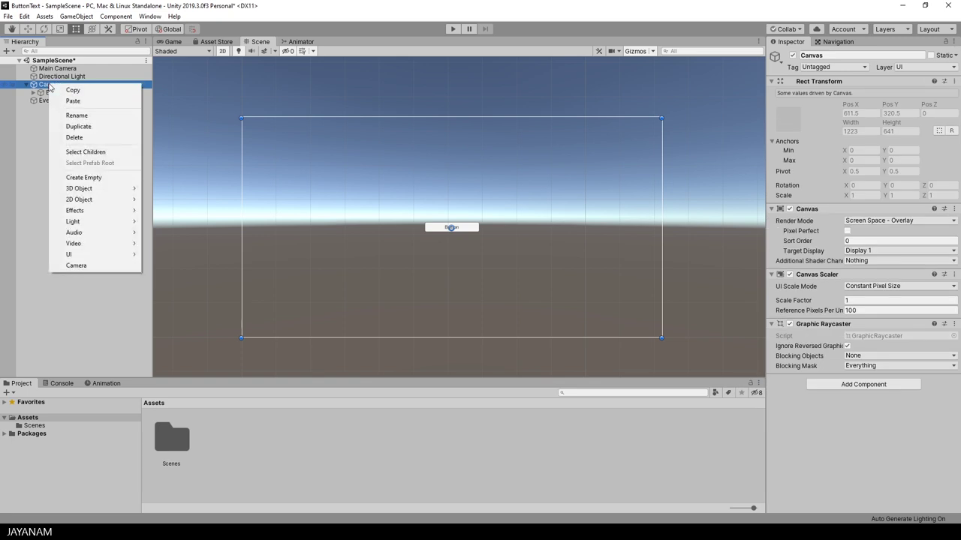
mouse_move(90, 255)
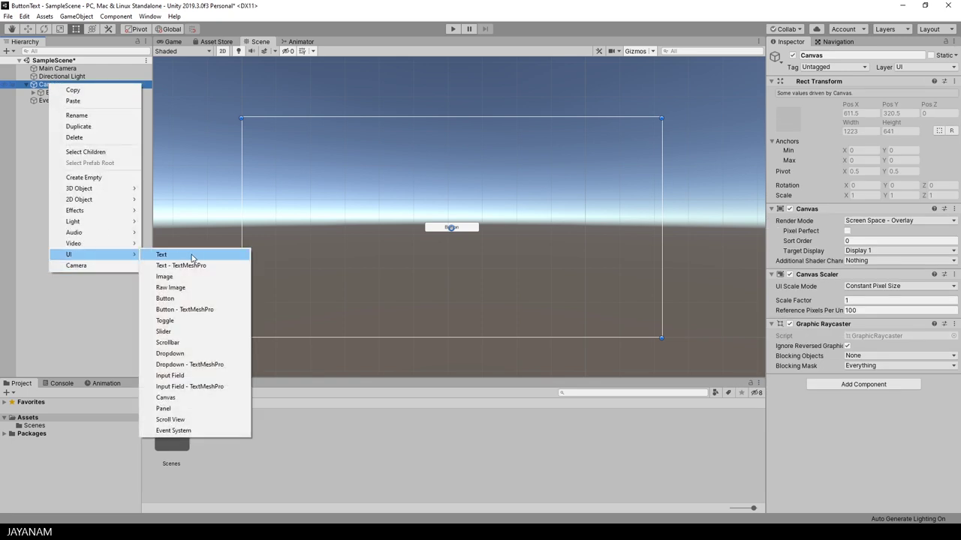
click(192, 256)
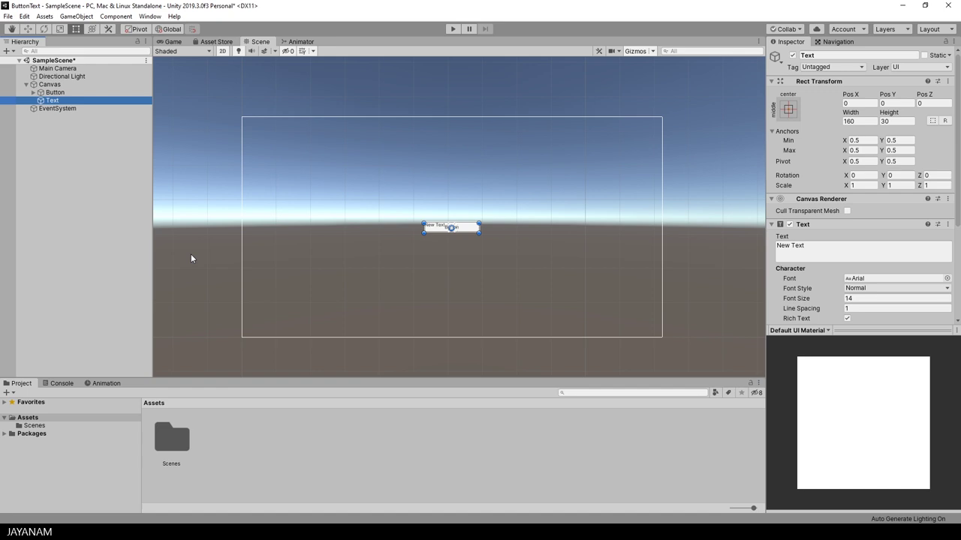
scroll(568, 274, up, 3)
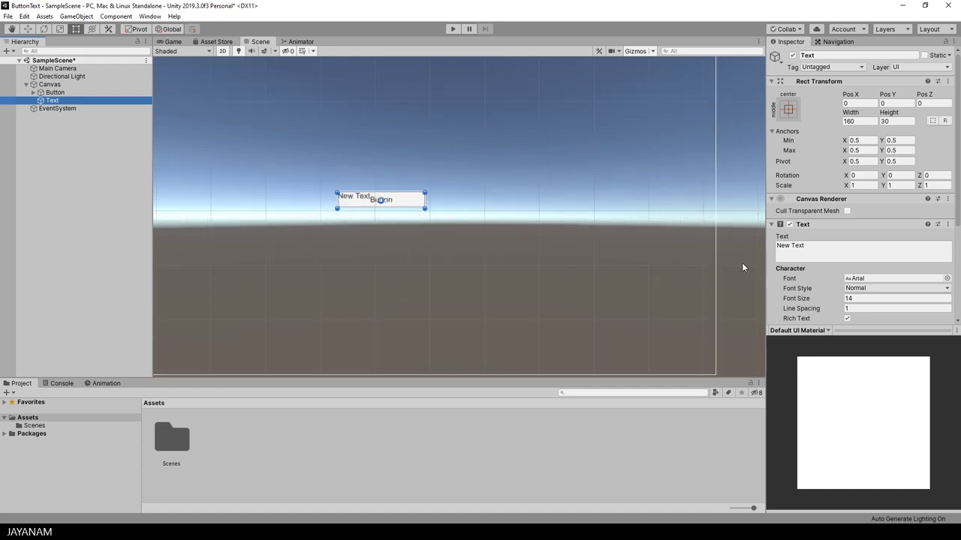
scroll(860, 247, down, 3)
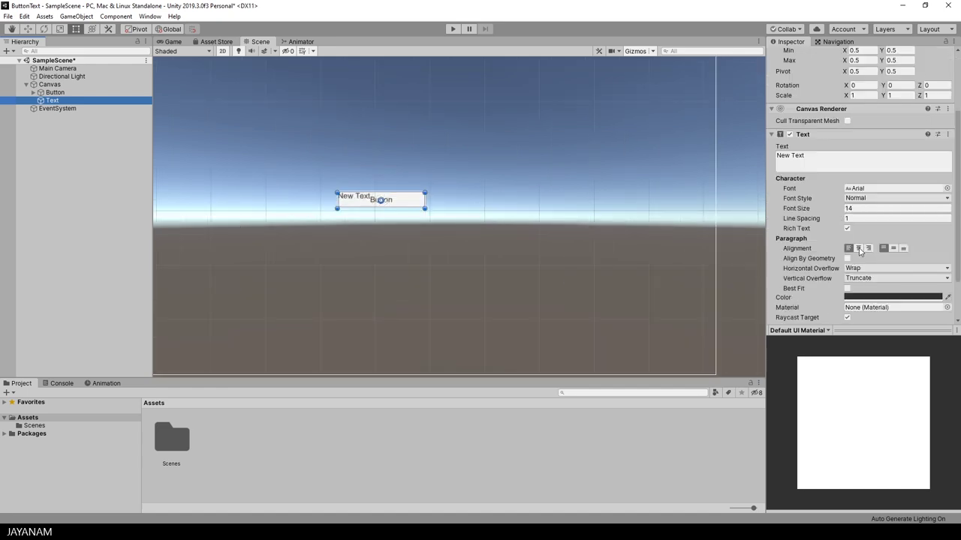
Centre the text horizontally and vertically, set font size 18, and move it above the button
click(859, 248)
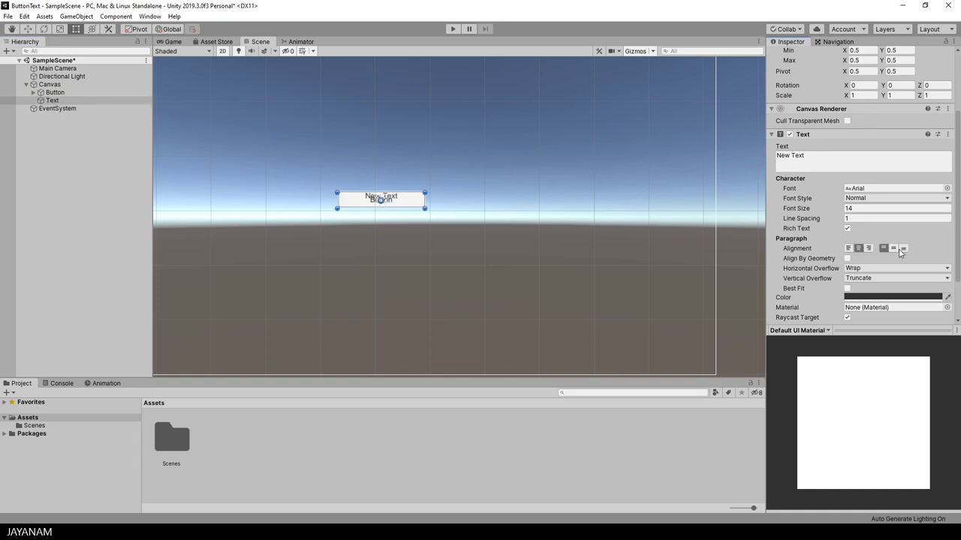
click(893, 249)
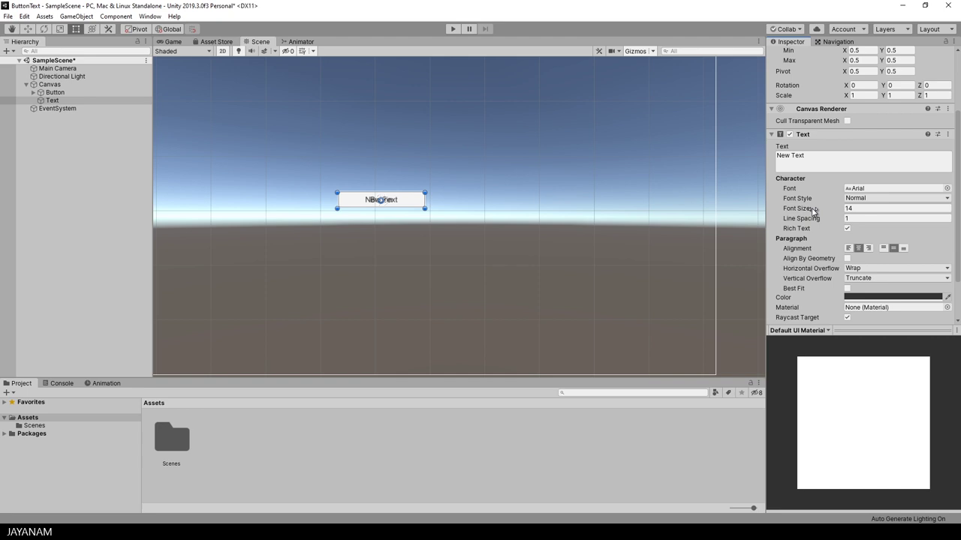
drag(809, 209, 815, 217)
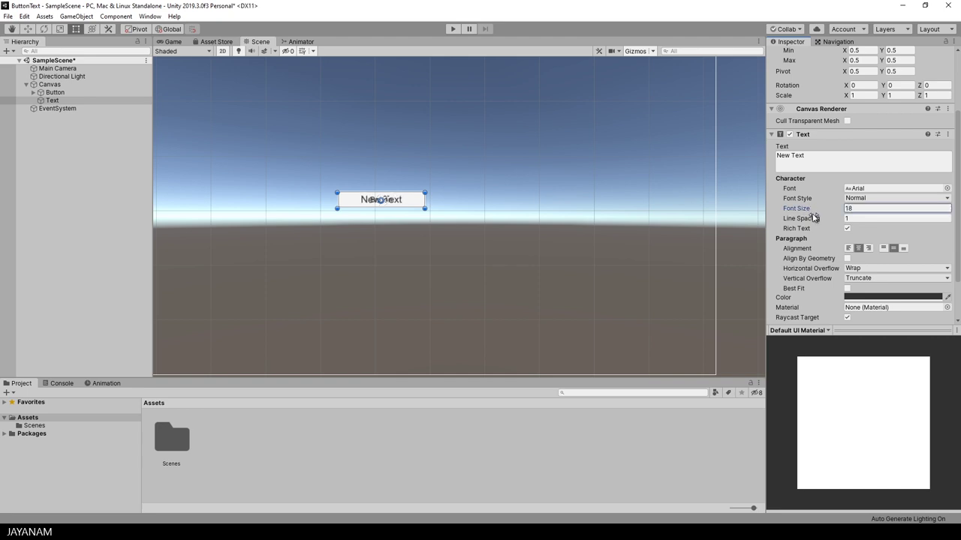
click(28, 30)
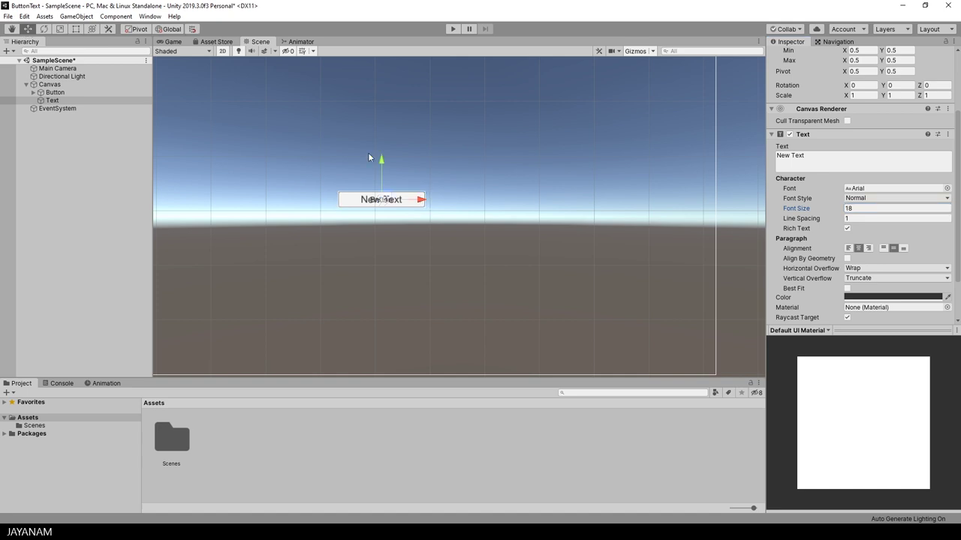
drag(382, 158, 383, 139)
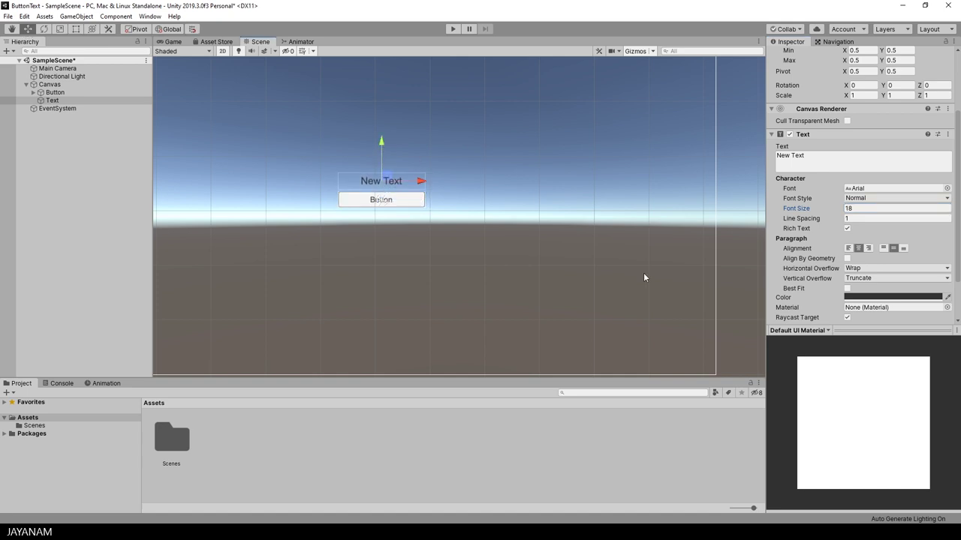
scroll(448, 259, up, 2)
Create a 'Scripts' folder in Assets and add a new C# script inside it
scroll(458, 279, up, 1)
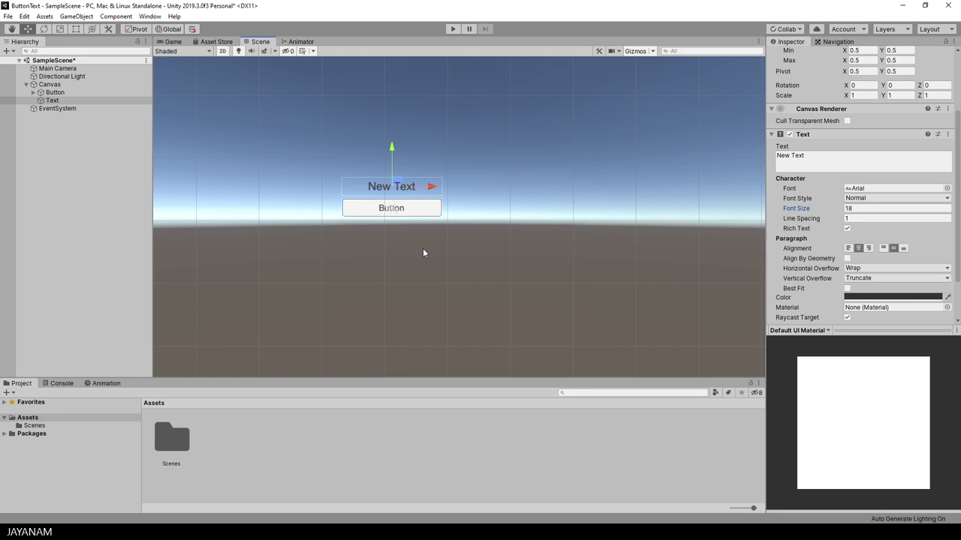
right_click(28, 418)
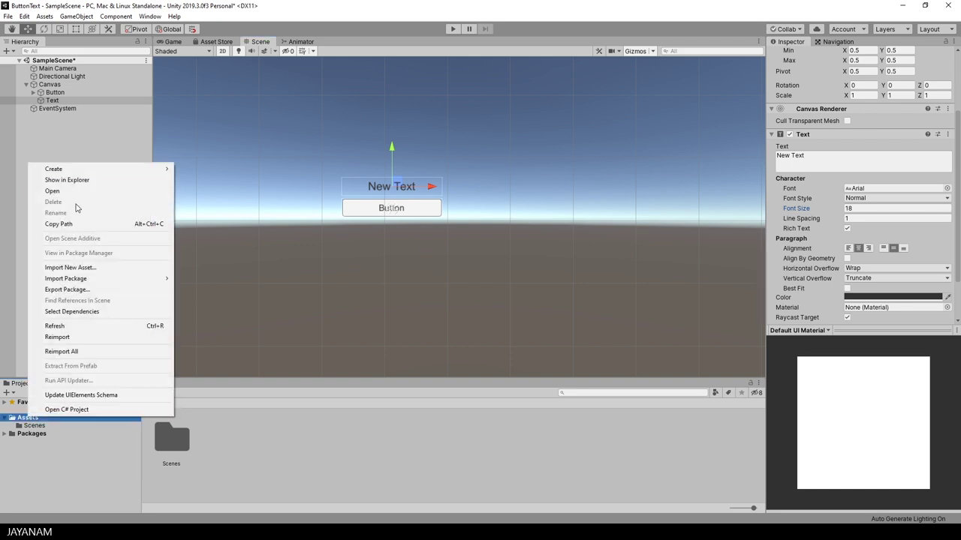
mouse_move(53, 169)
click(217, 155)
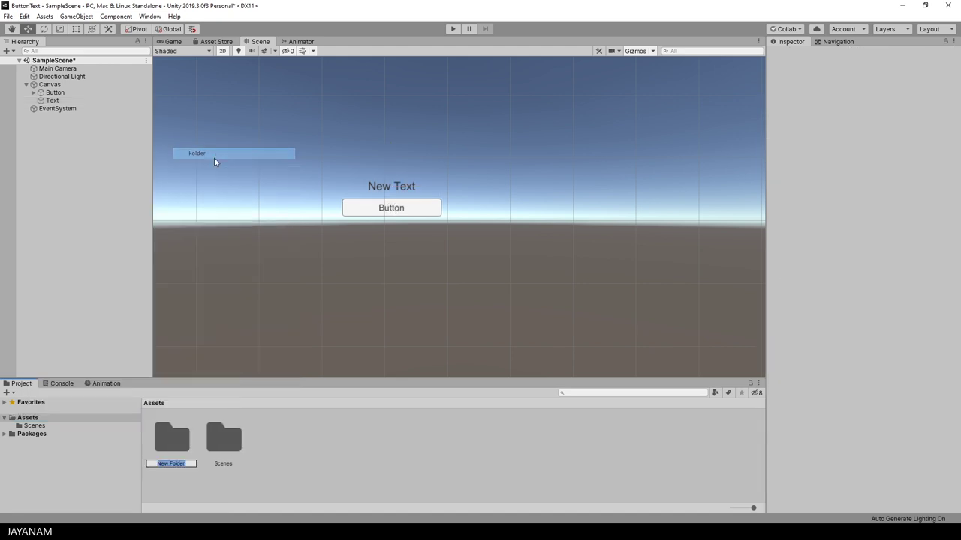
text(Scripts)
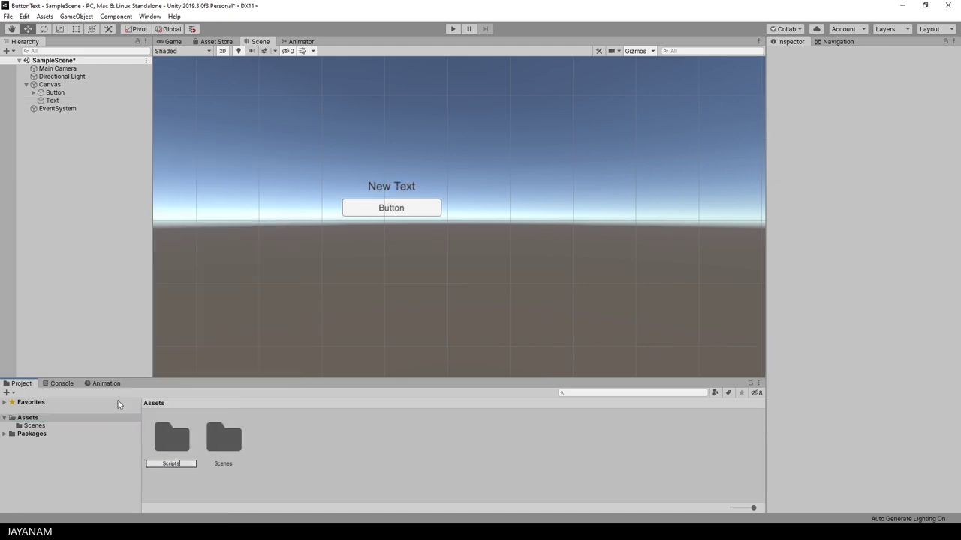
key(Return)
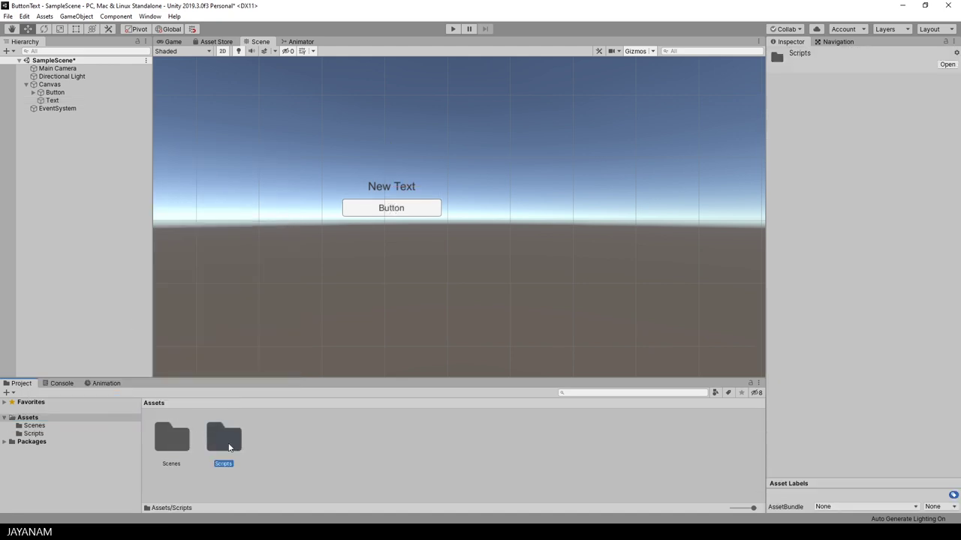
double_click(229, 447)
right_click(212, 442)
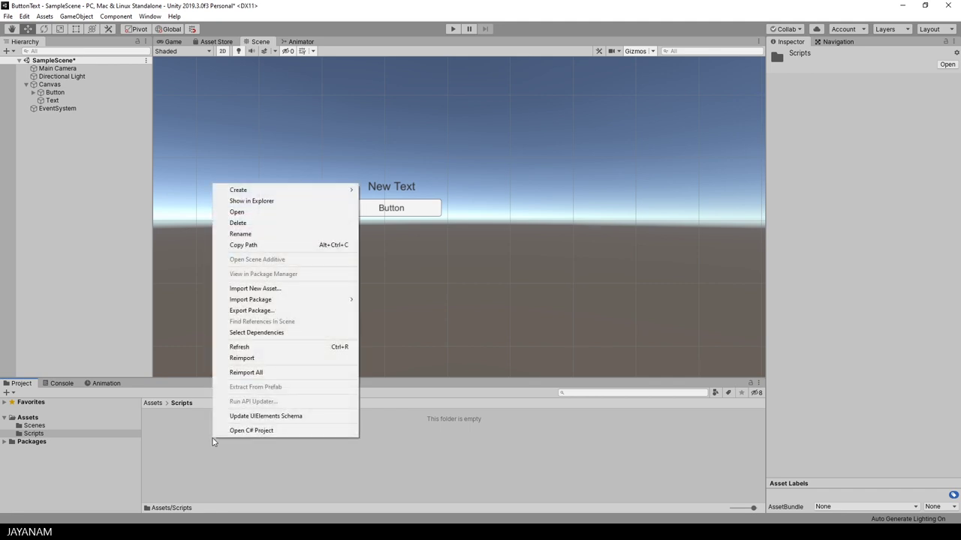
mouse_move(238, 189)
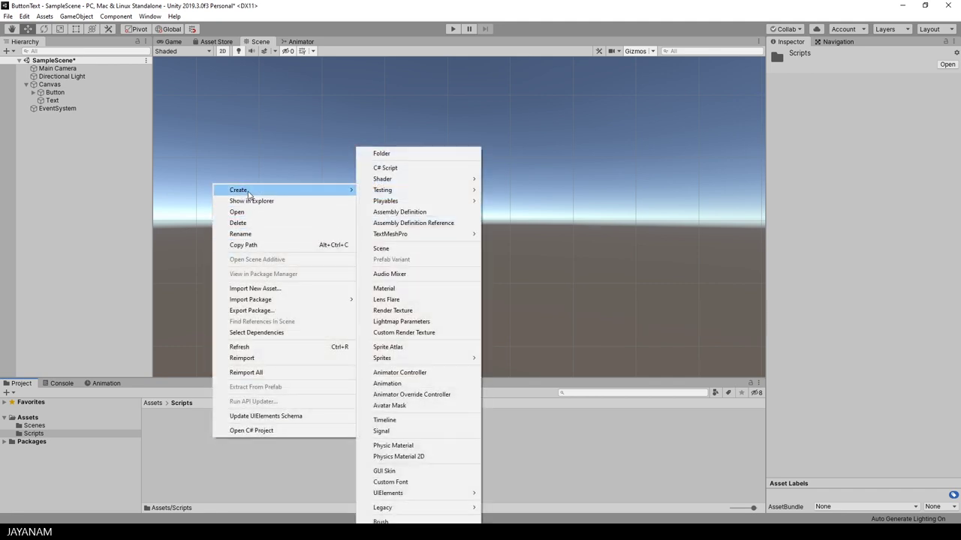
click(385, 168)
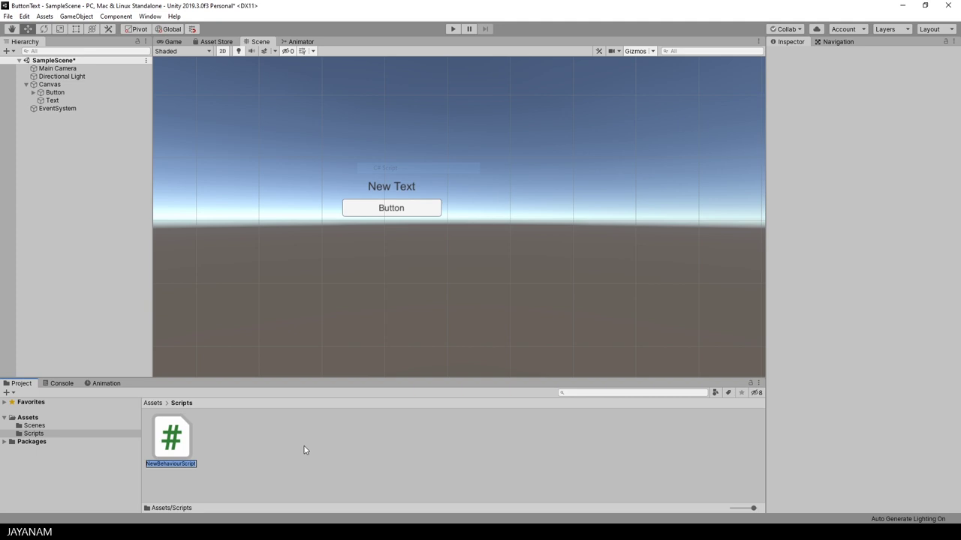
Name the script 'ButtonText' and attach it to the Button object
text(ButtonText)
key(Return)
drag(165, 429, 60, 93)
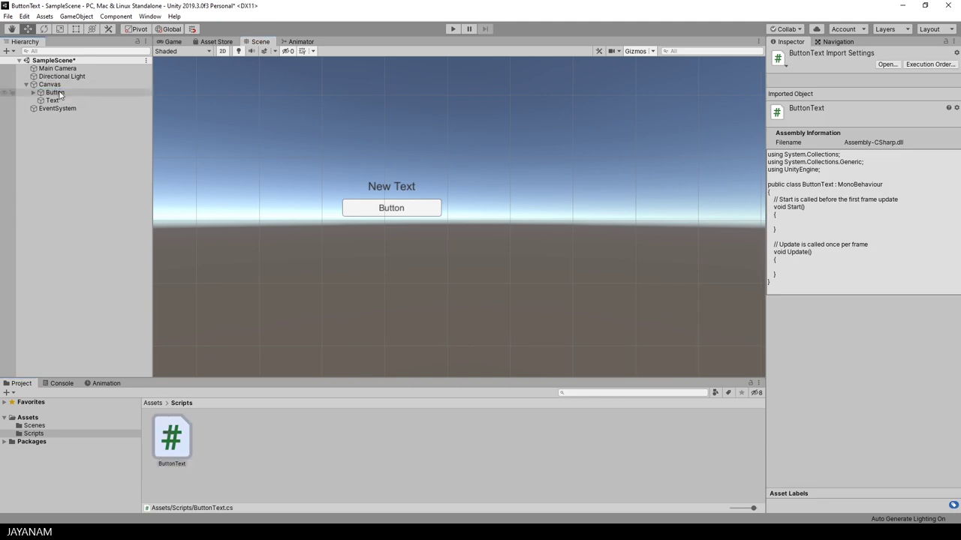
Open the ButtonText script from the Button's Inspector in Visual Studio
click(60, 94)
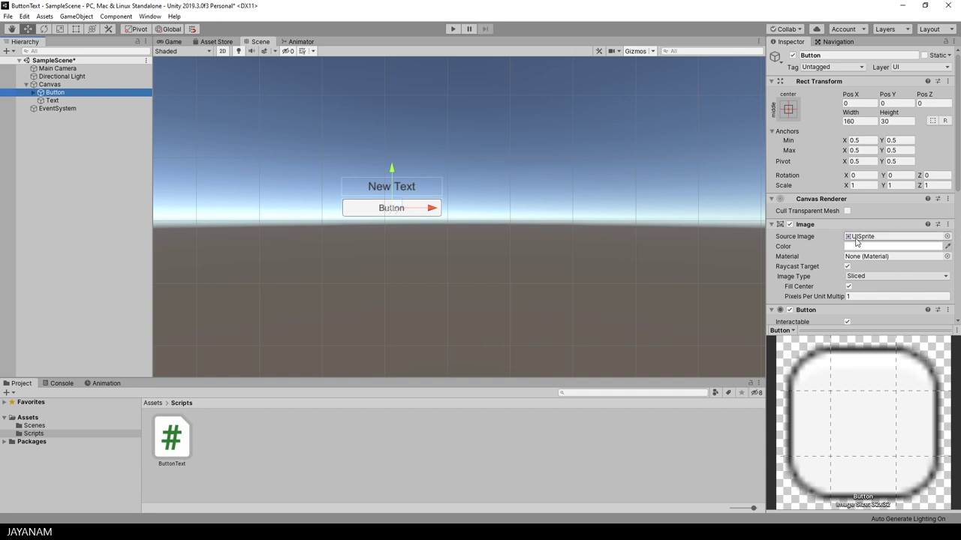
scroll(855, 242, down, 5)
click(884, 264)
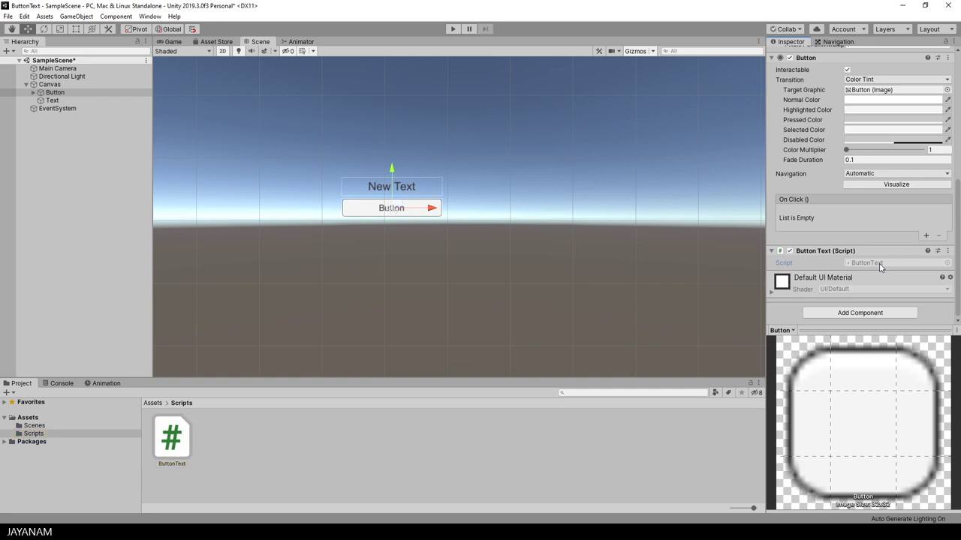
double_click(879, 264)
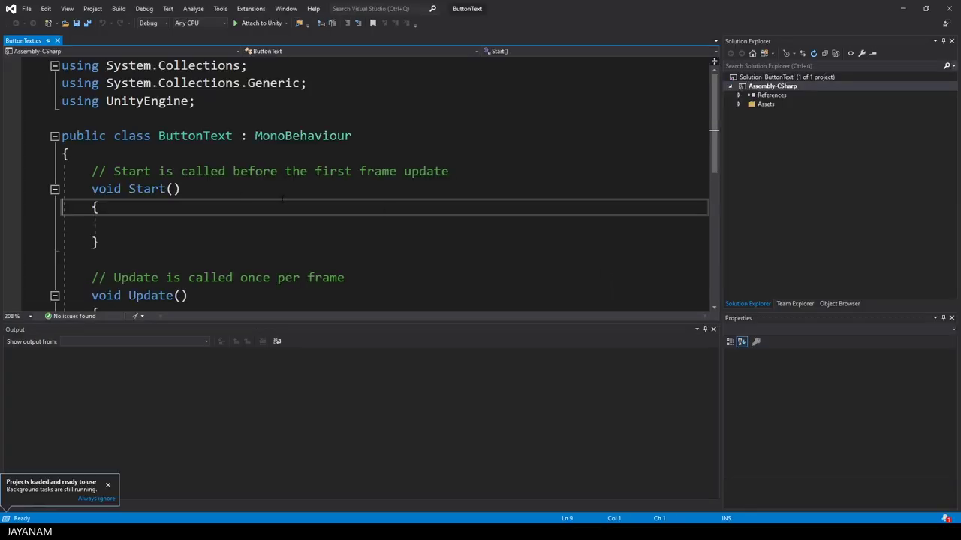
Delete the default Start and Update methods from ButtonText
double_click(195, 136)
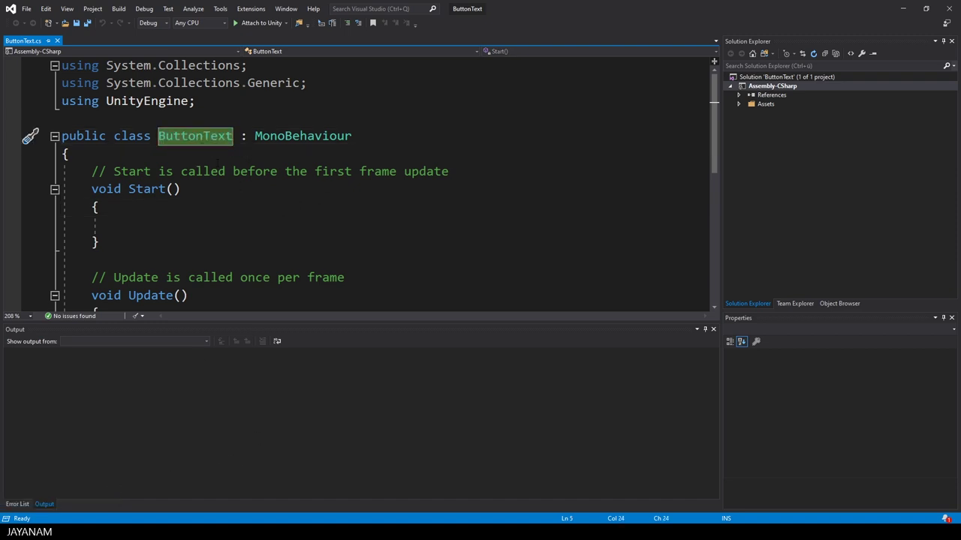
scroll(146, 212, down, 2)
drag(105, 241, 62, 65)
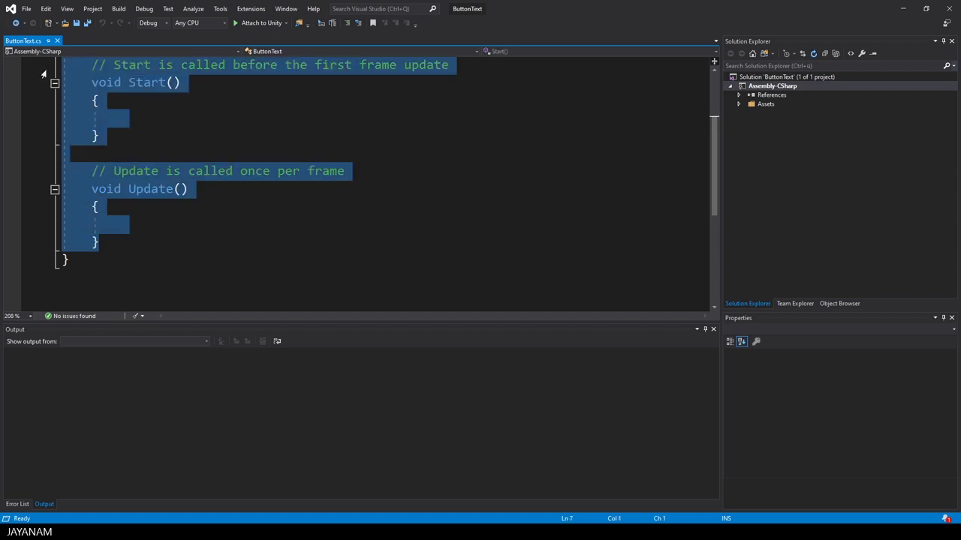
key(Delete)
scroll(713, 135, up, 2)
key(Tab)
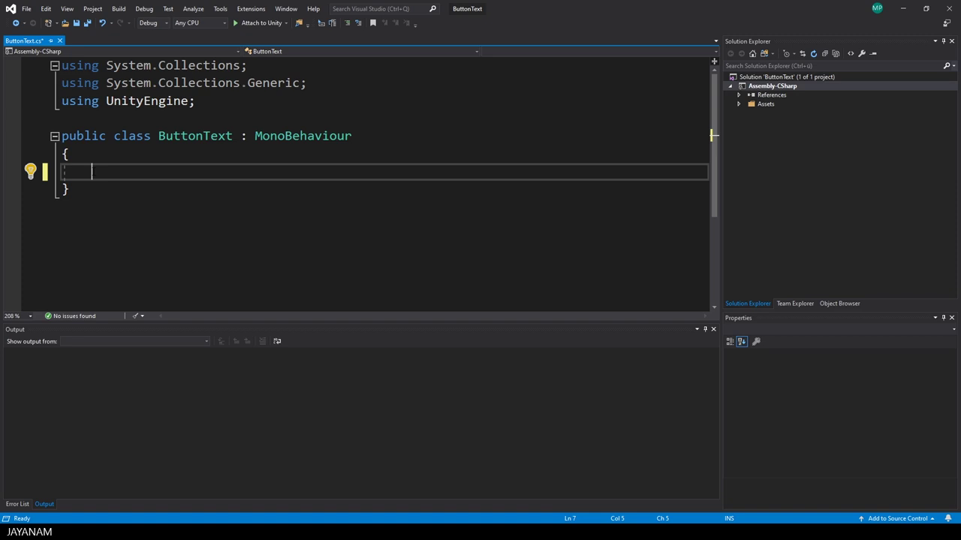
Declare 'public Text Textfield;', add the UnityEngine.UI import, and save the script
text(pub)
text(lic Text)
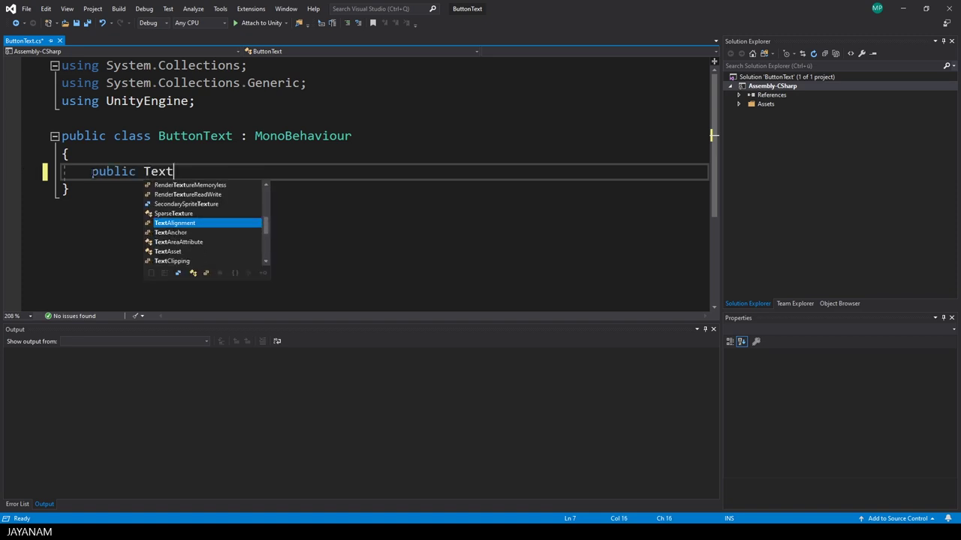
key(Left)
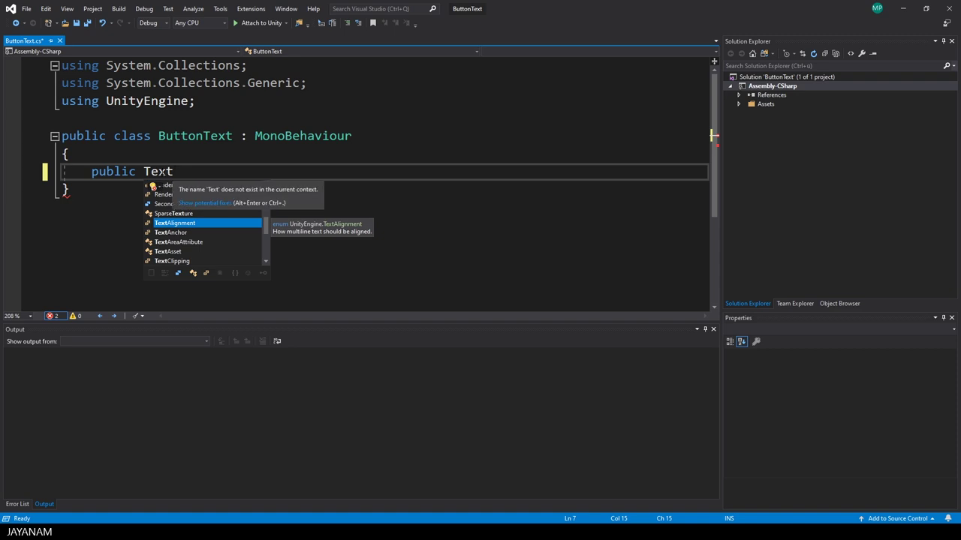
click(206, 203)
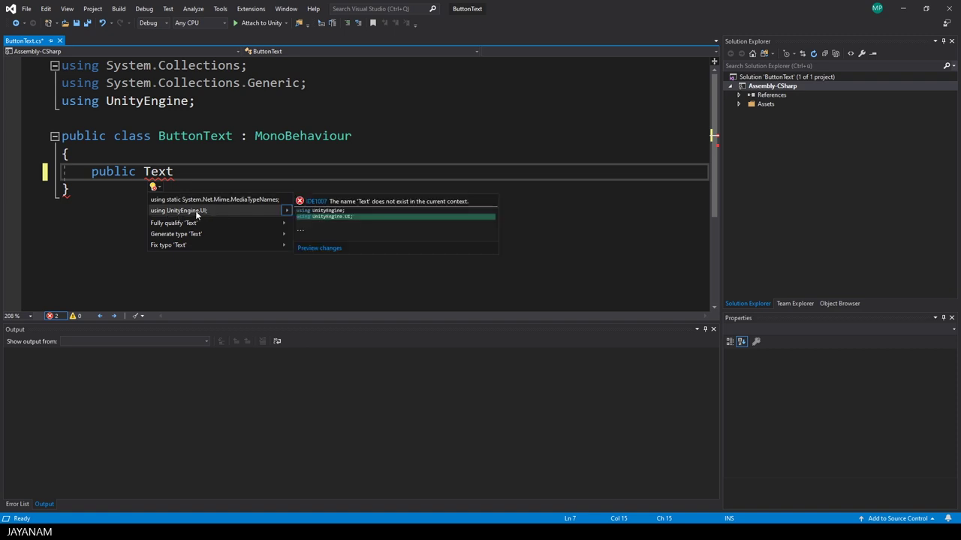
click(196, 212)
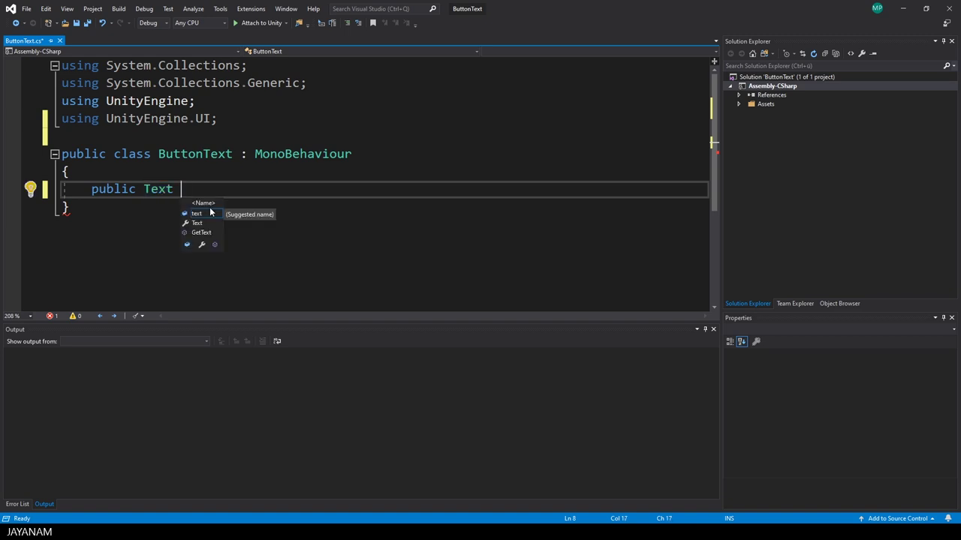
text(Textfield;)
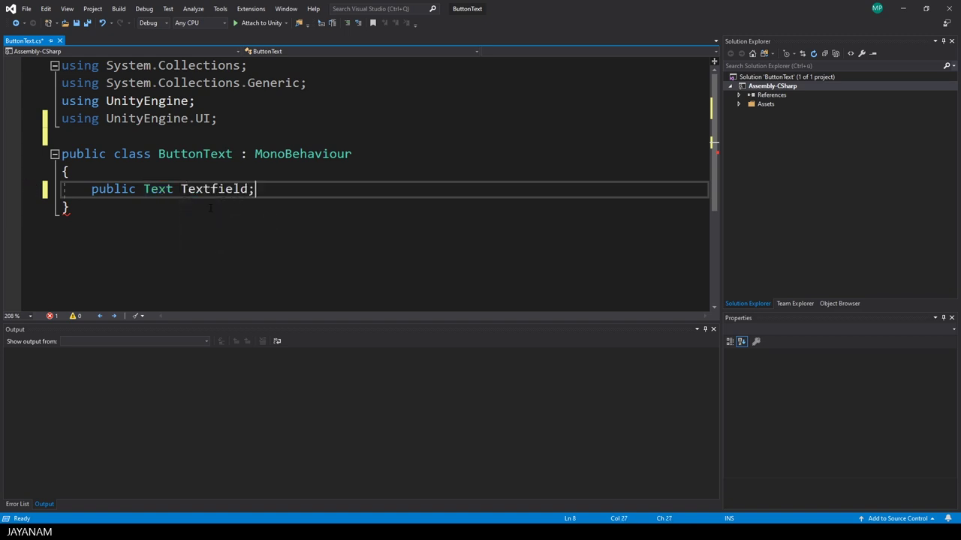
key(Return)
key(Return)
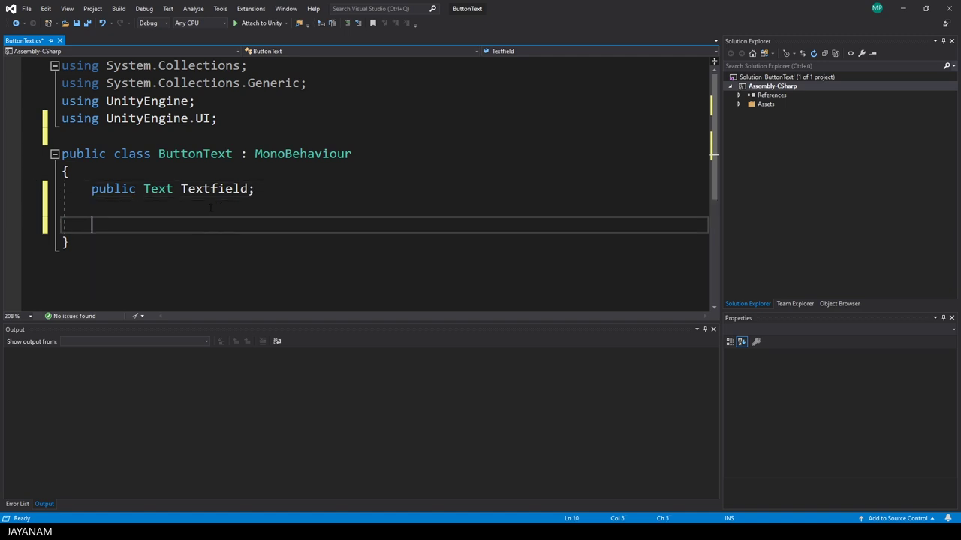
key(ctrl+s)
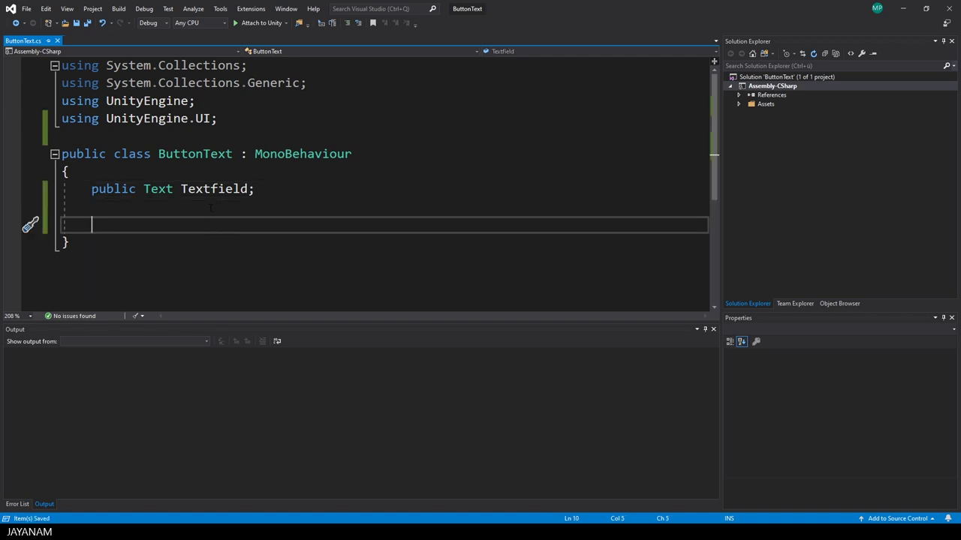
Add a public SetText(string text) method that sets Textfield.text = text
text(public )
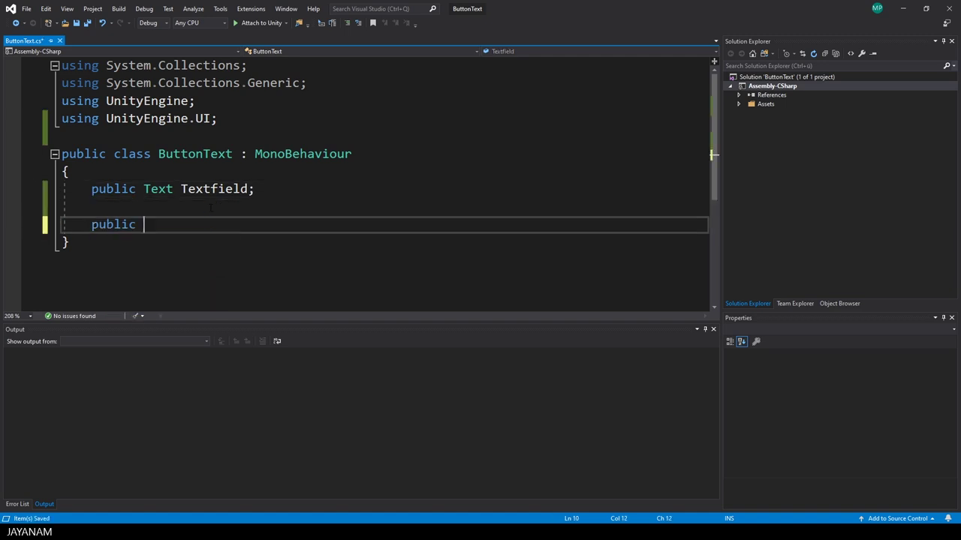
text(void Set)
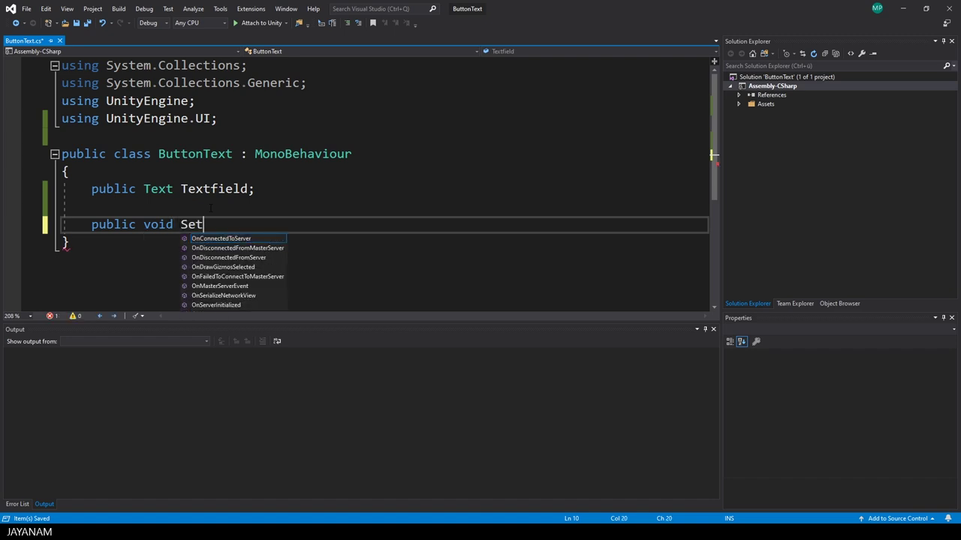
text(Text(stri)
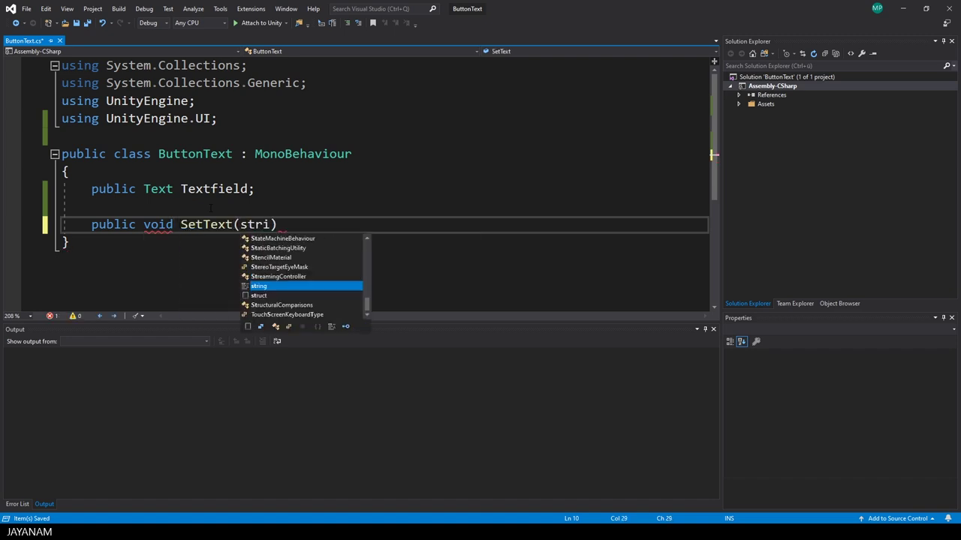
text(ng text))
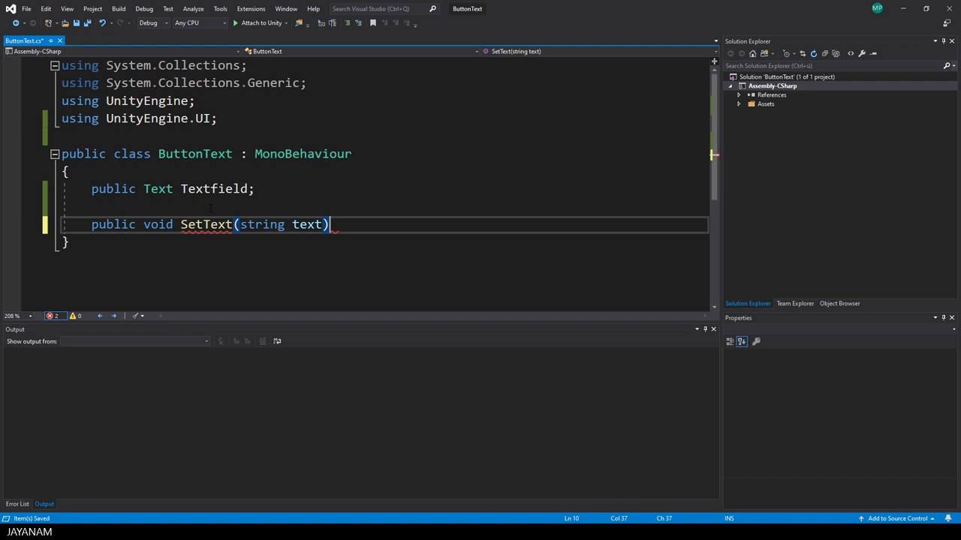
key(Return)
text({)
key(Return)
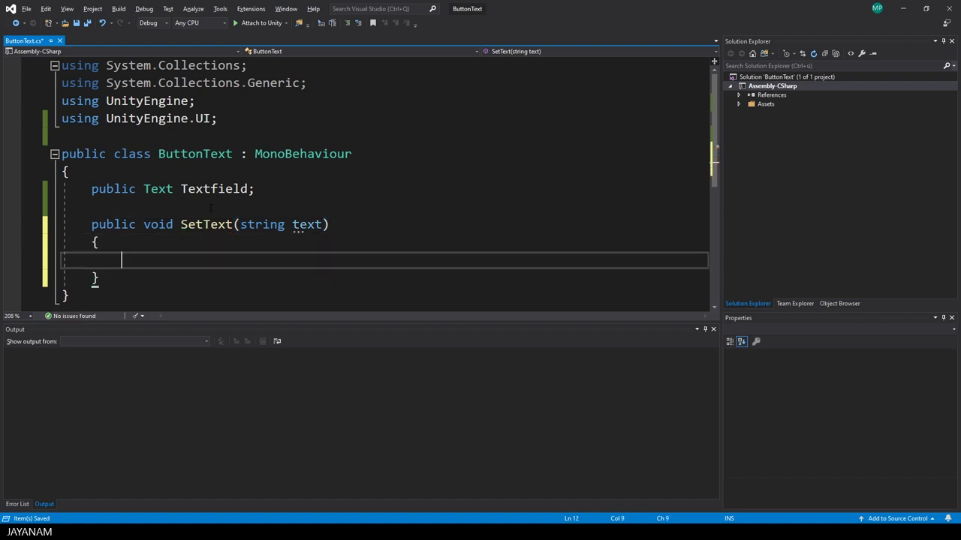
text(Textf)
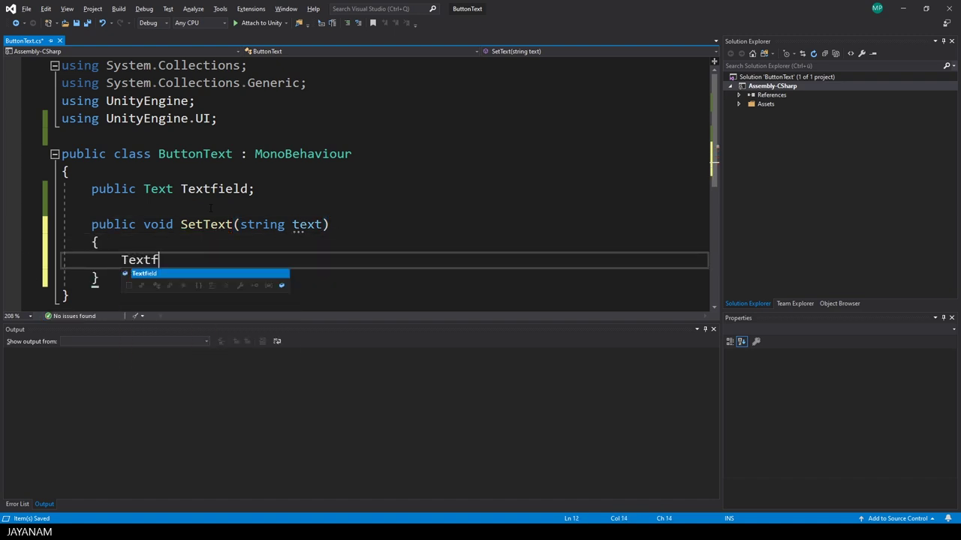
text(ield.text)
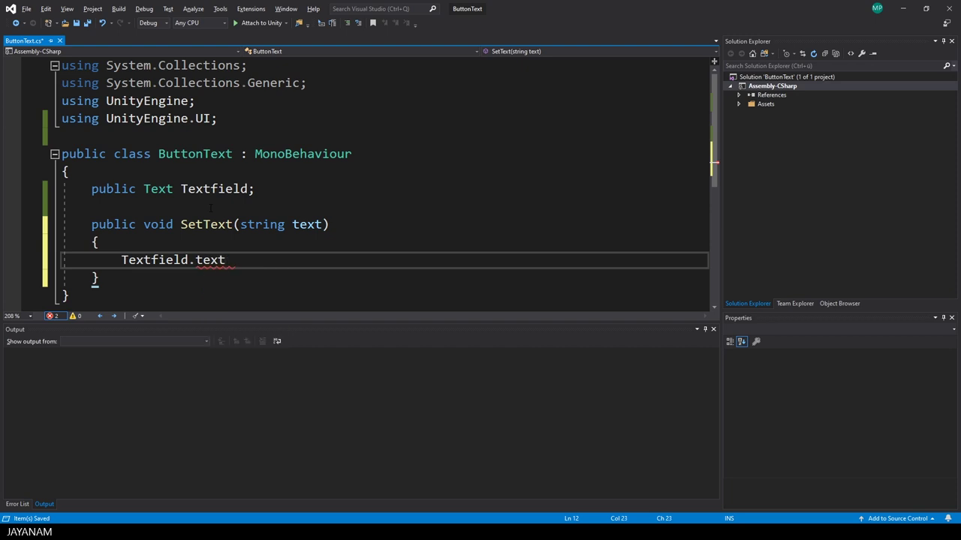
text( = text)
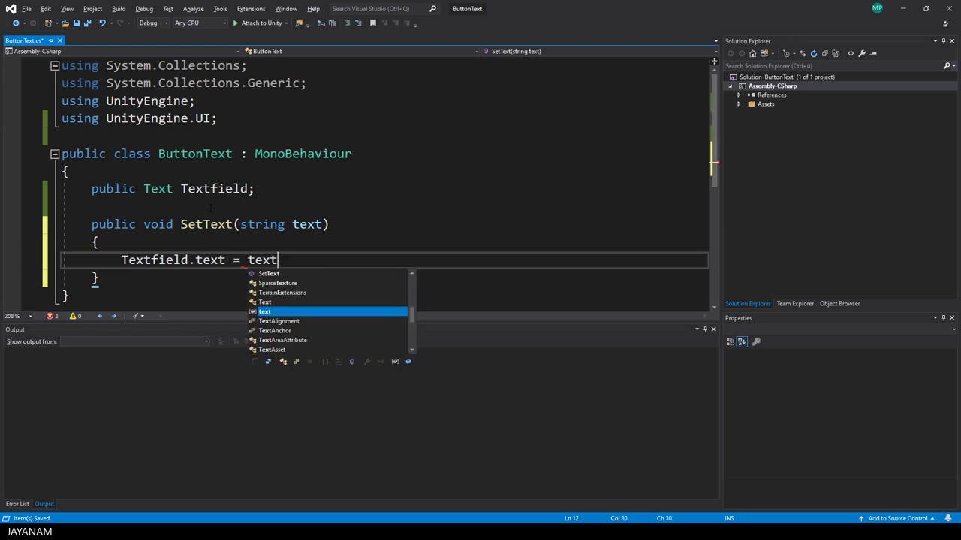
text(;)
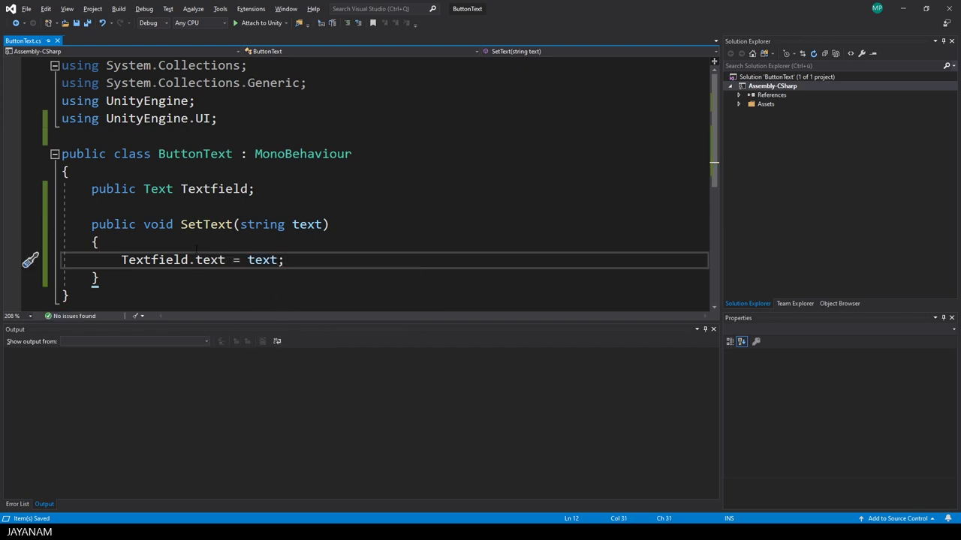
Remove the unused using lines from the top of the script
click(211, 260)
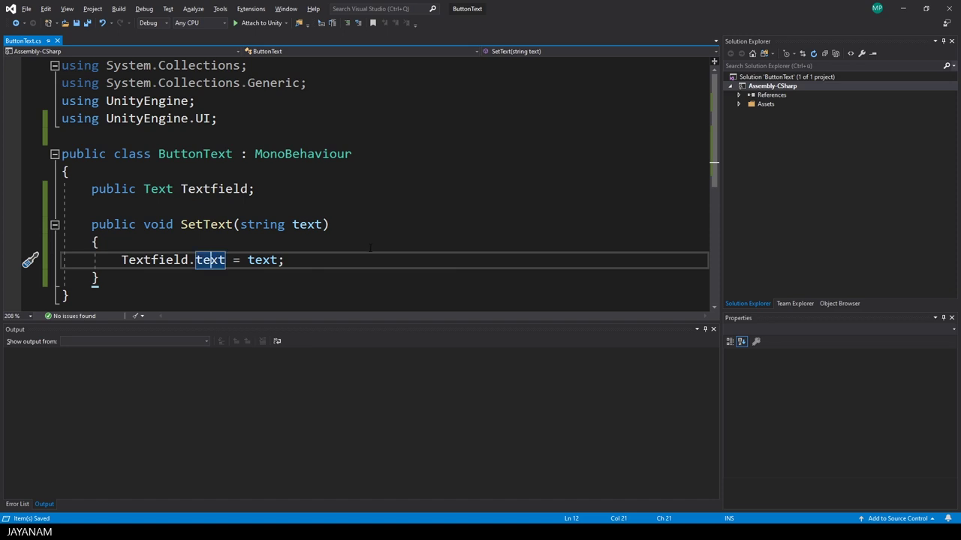
click(181, 72)
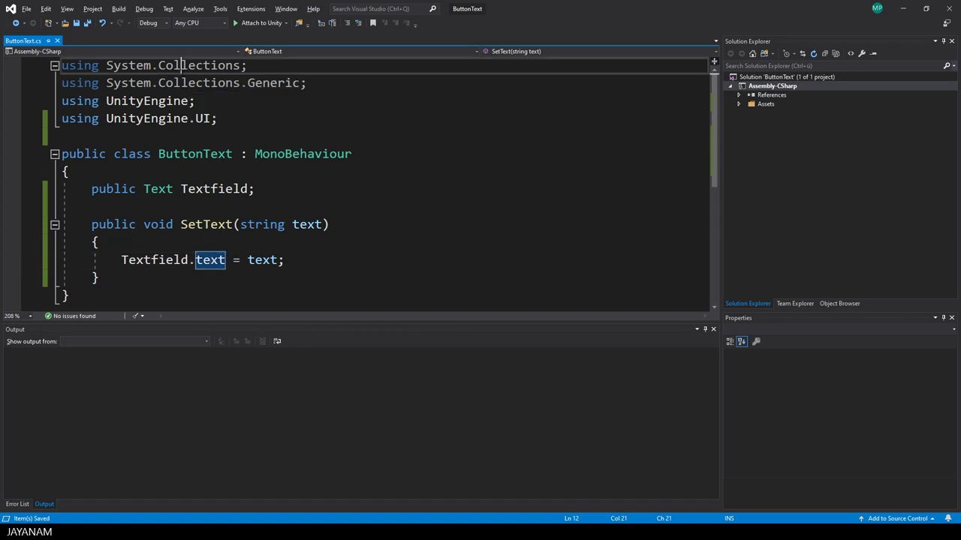
right_click(181, 72)
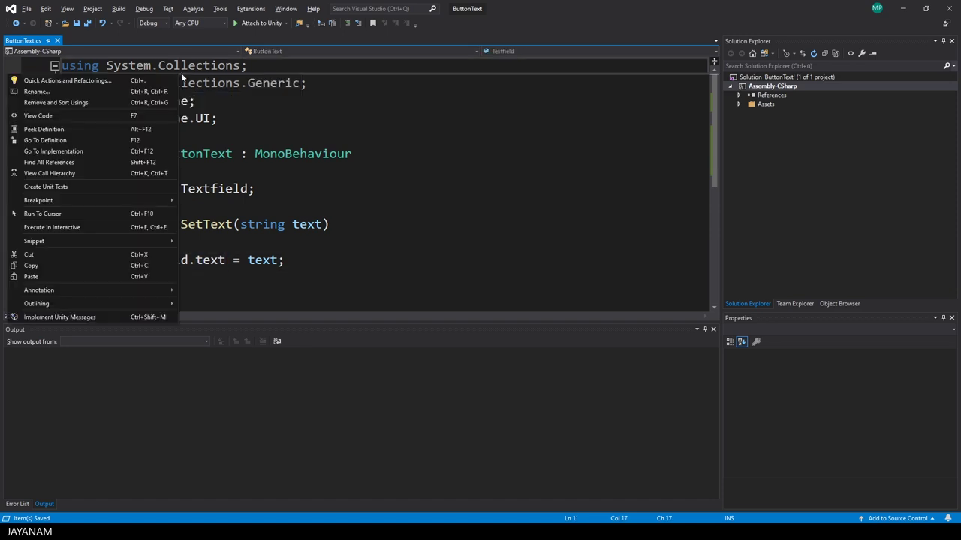
click(80, 102)
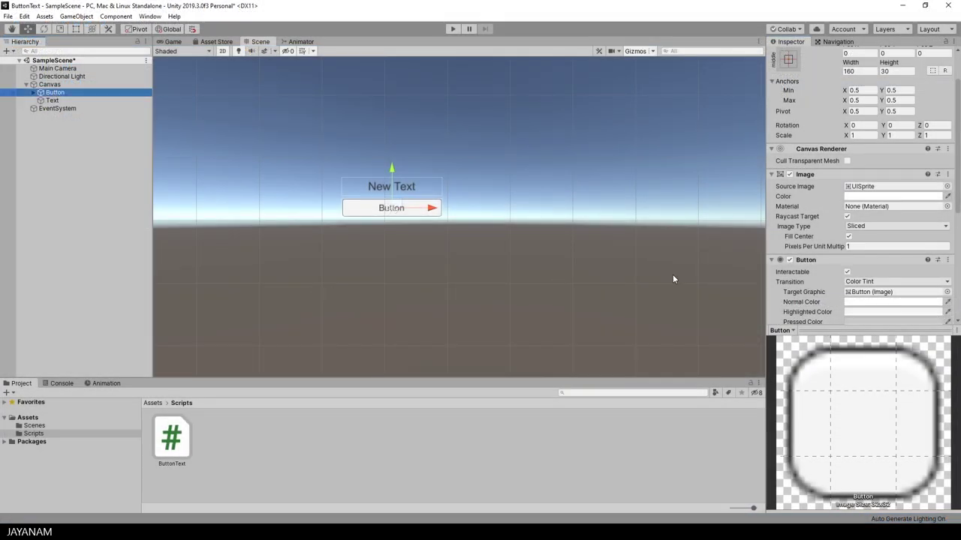
Drag the Text object from the Hierarchy into the ButtonText component's Textfield slot
scroll(880, 257, down, 5)
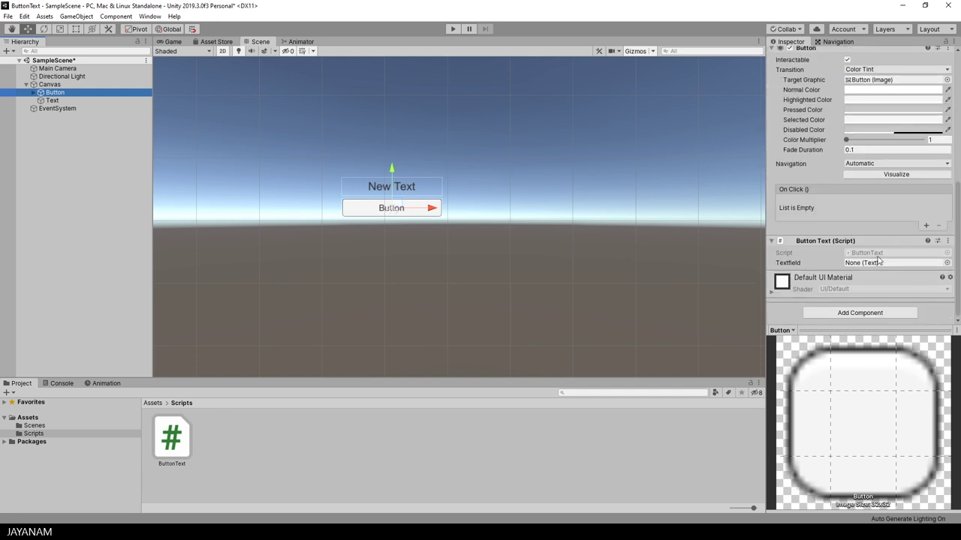
click(53, 101)
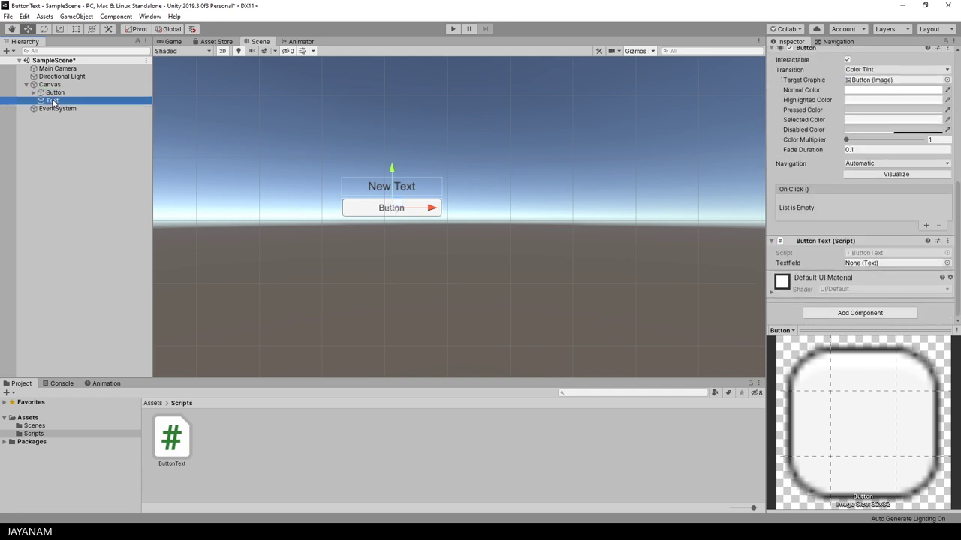
drag(53, 101, 854, 267)
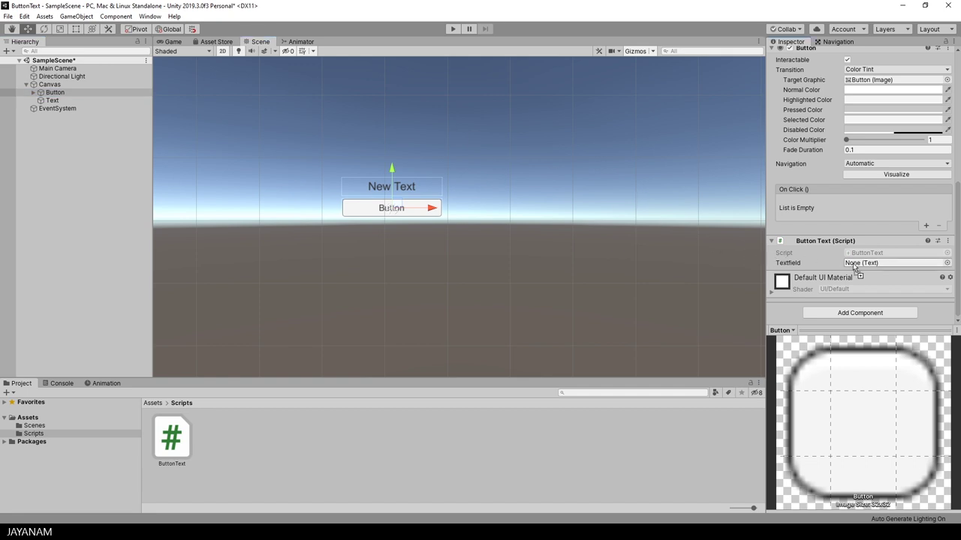
drag(854, 267, 854, 267)
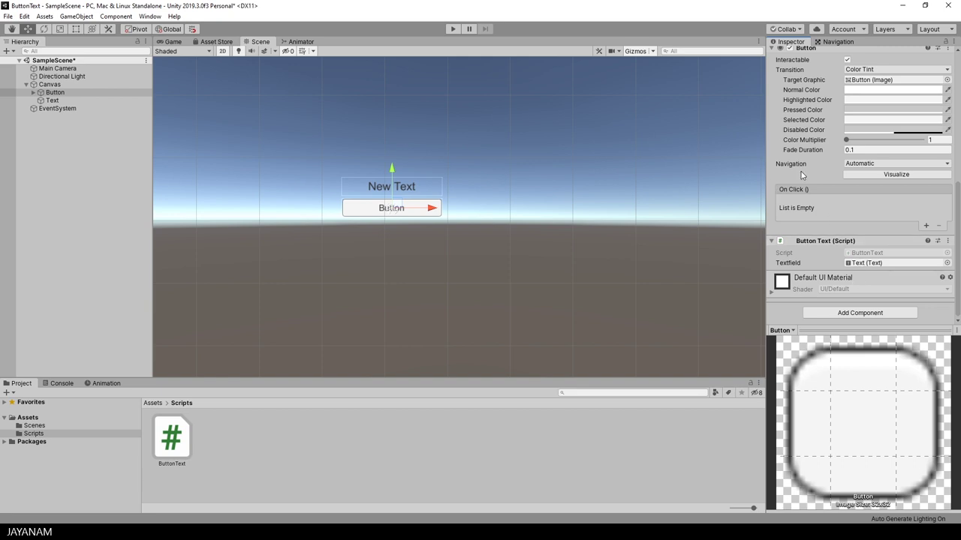
scroll(803, 173, up, 3)
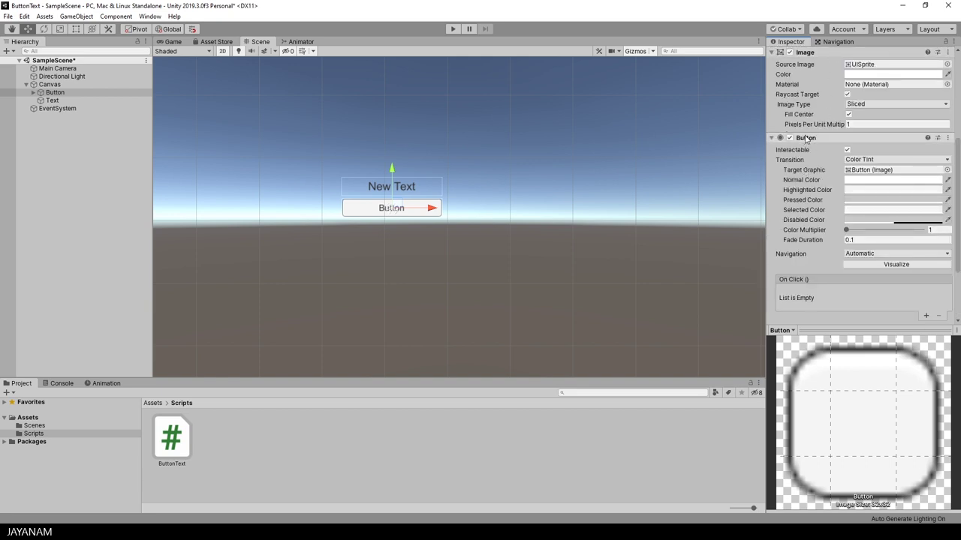
Add an On Click entry targeting the Button that calls ButtonText.SetText with 'My Text'
click(926, 316)
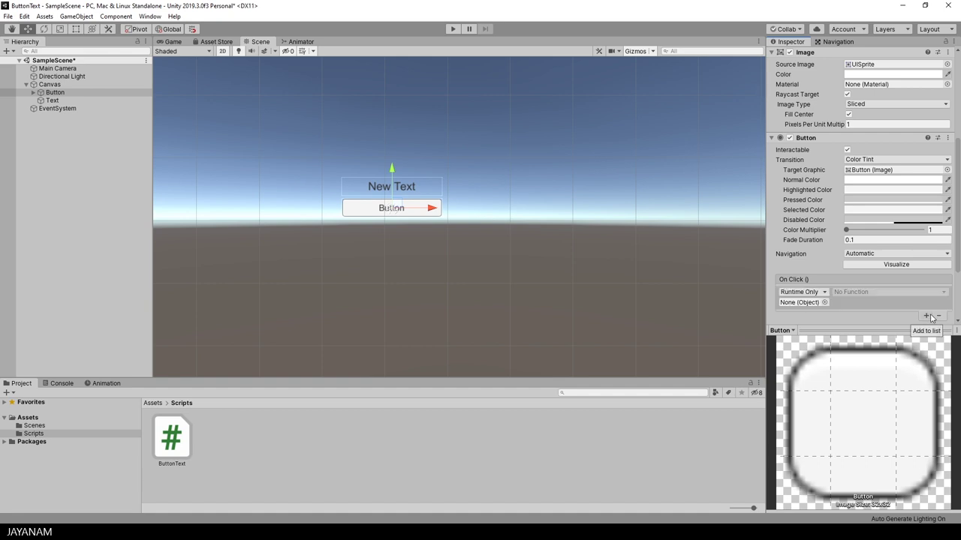
mouse_move(55, 92)
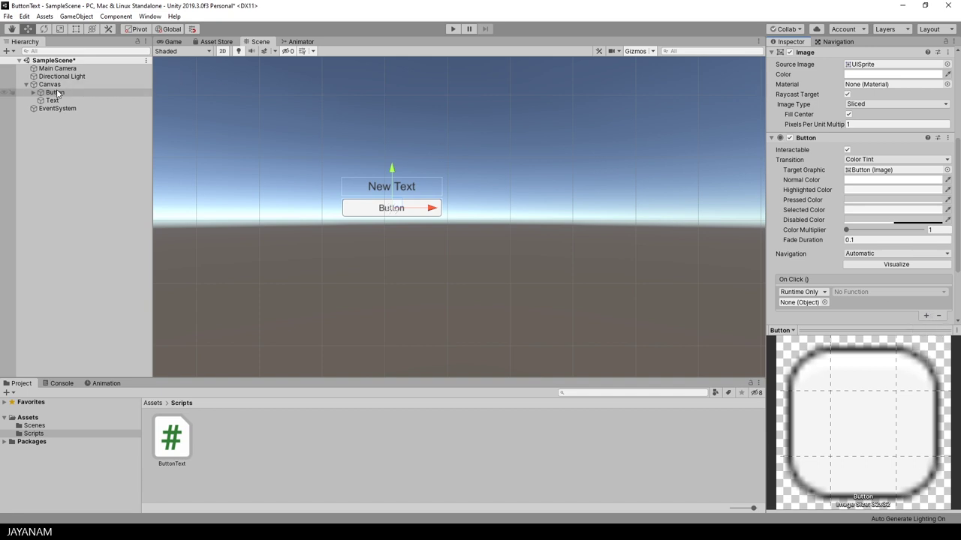
drag(55, 94, 803, 303)
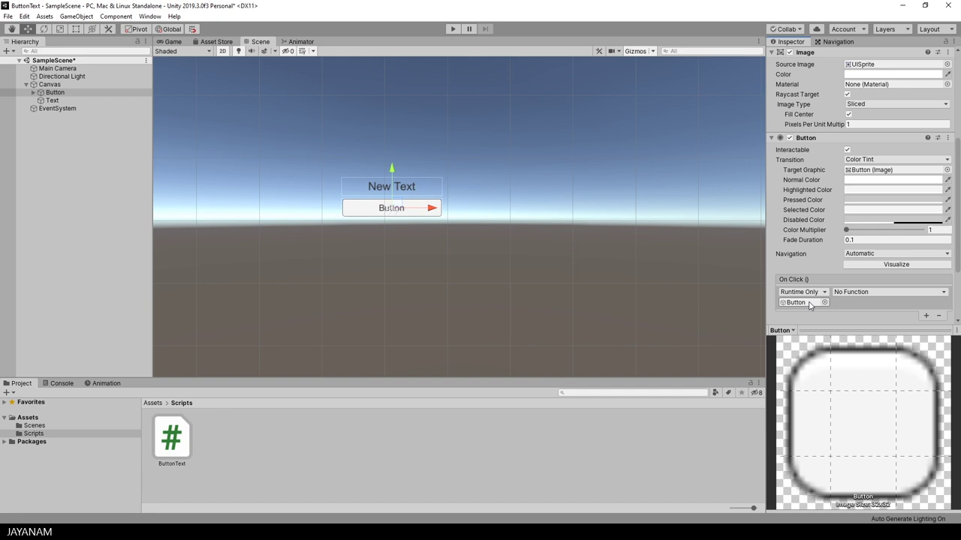
click(942, 293)
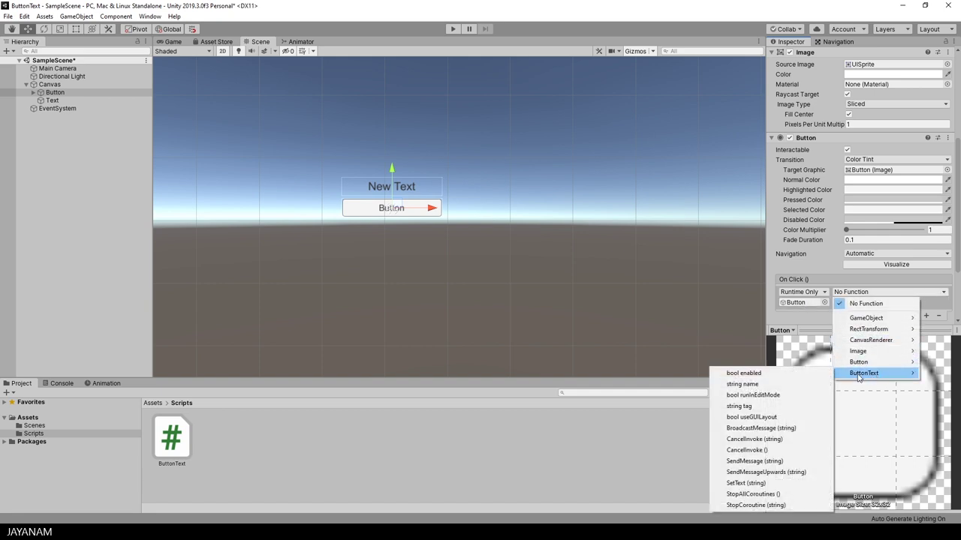
mouse_move(864, 373)
click(744, 484)
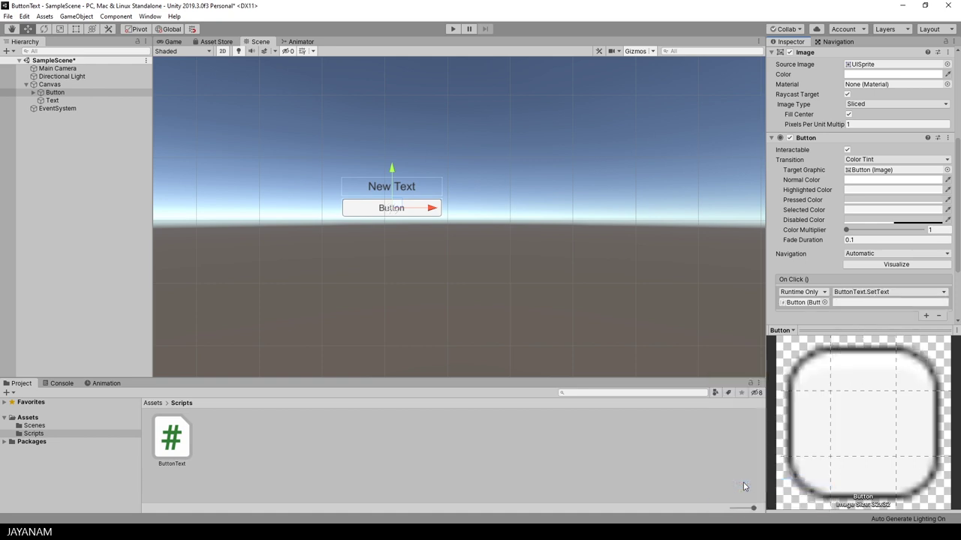
click(850, 303)
text(My Text)
Enter Play mode and click the Button to change the label to 'My Text'
click(452, 29)
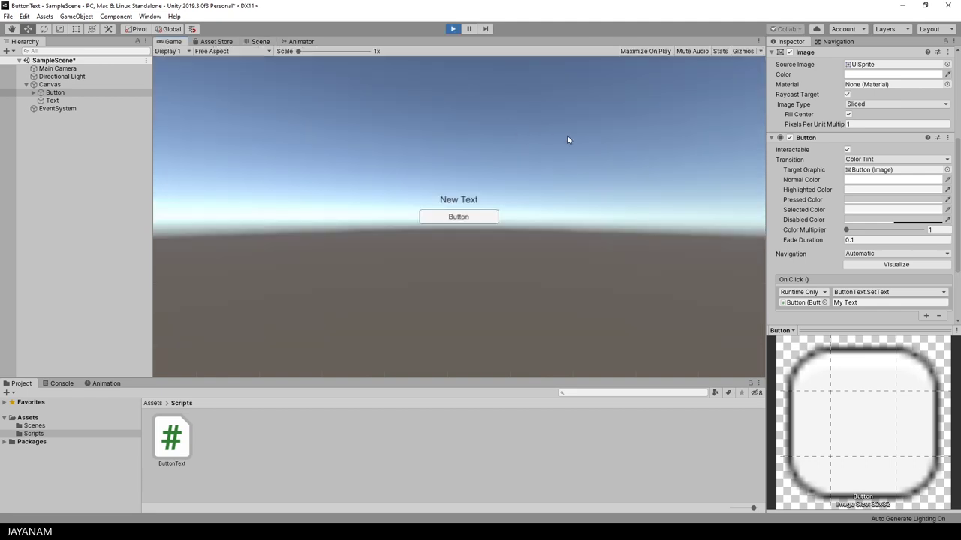
click(465, 219)
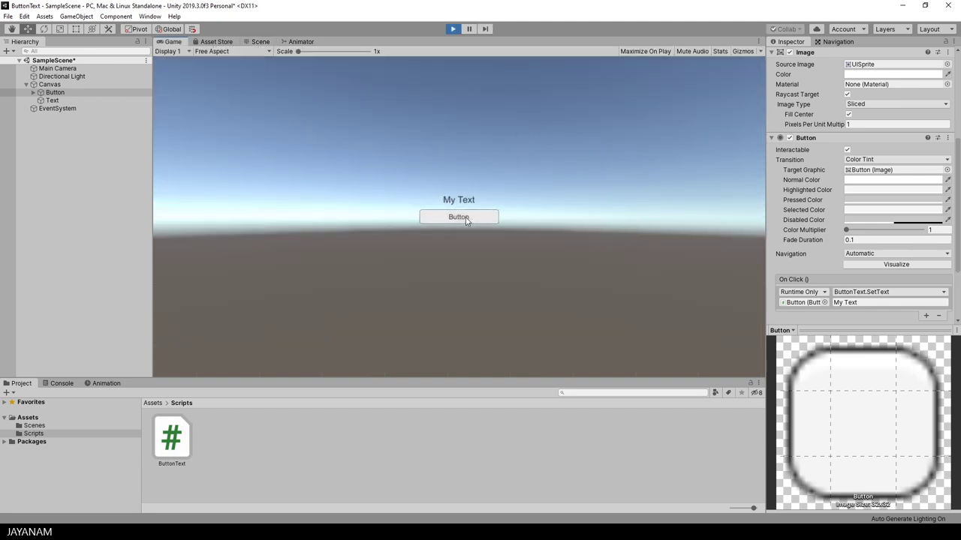